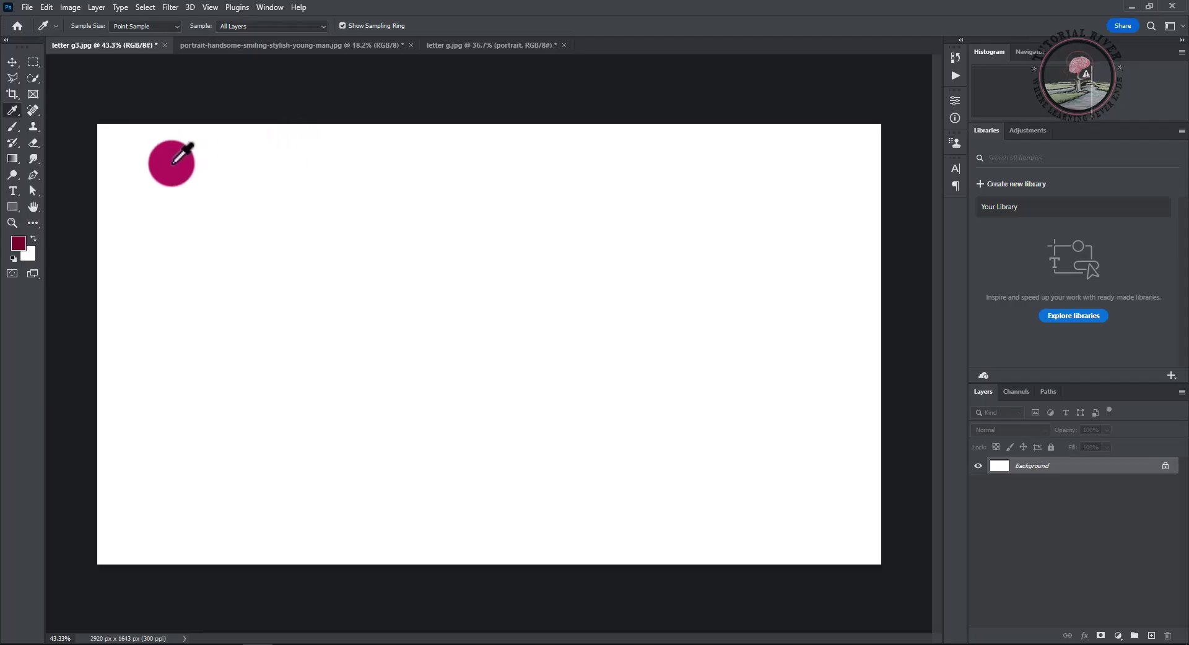
Type a single Bell MT Bold letter on the white canvas as a new text layer
{"action": "left_click", "coordinate": [12, 191]}
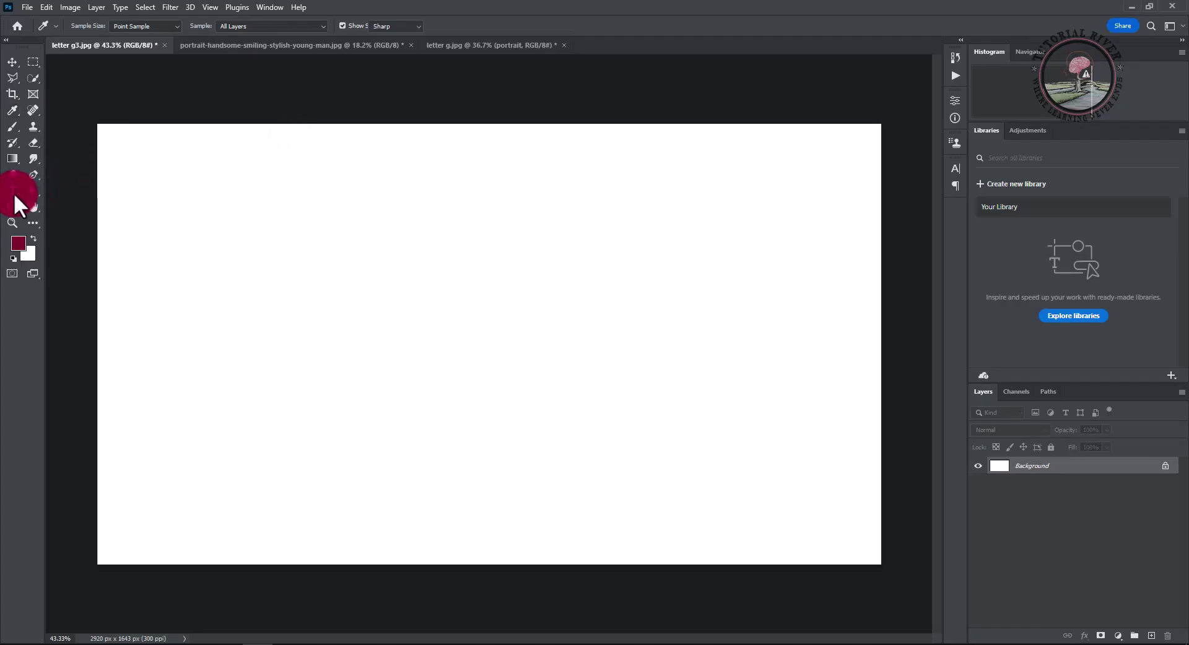
{"action": "left_click", "coordinate": [397, 310]}
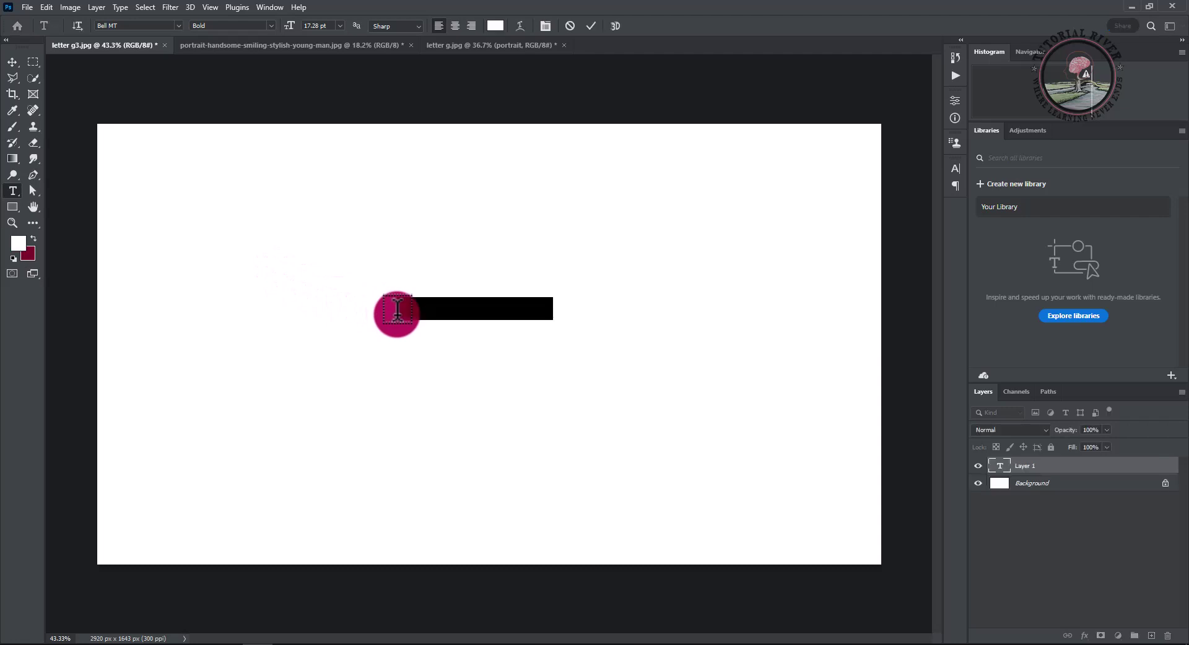
{"action": "type", "text": "G"}
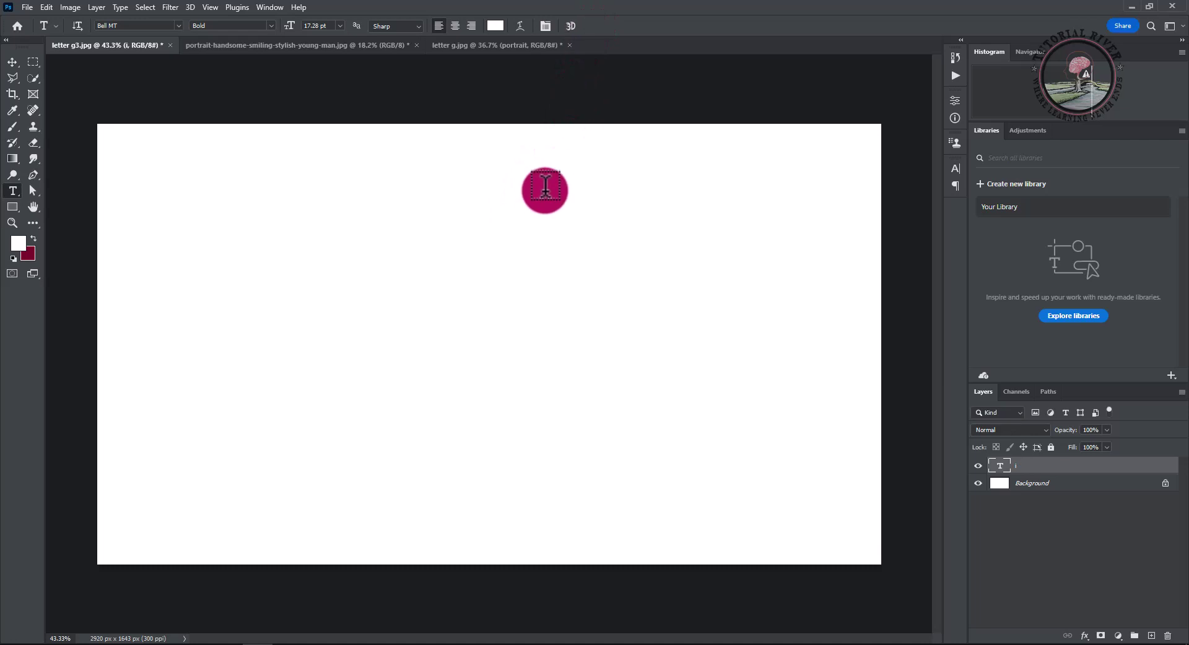
{"action": "key", "text": "ctrl+Return"}
Stretch the letter tall to 214.99 pt and move it up toward the canvas centre
{"action": "key", "text": "ctrl+t"}
{"action": "left_click_drag", "start_coordinate": [411, 322], "coordinate": [565, 534]}
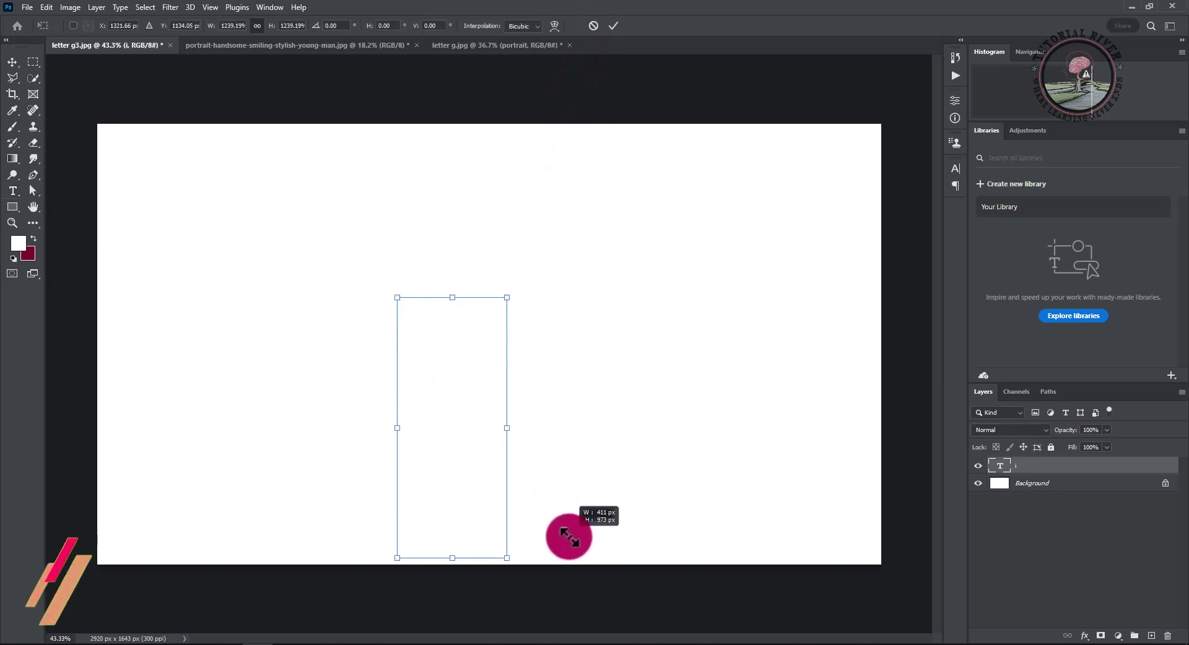
{"action": "left_click_drag", "start_coordinate": [472, 427], "coordinate": [477, 344]}
{"action": "left_click", "coordinate": [614, 26]}
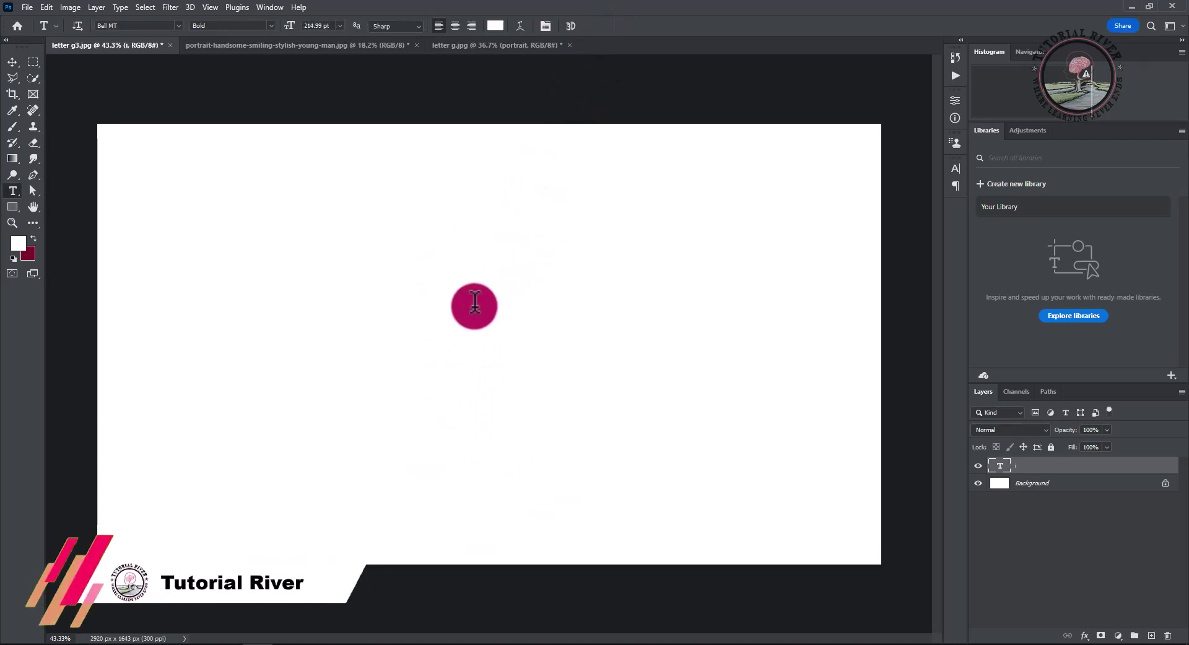
Change the letter I's text colour to black
{"action": "double_click", "coordinate": [411, 337]}
{"action": "left_click", "coordinate": [495, 26]}
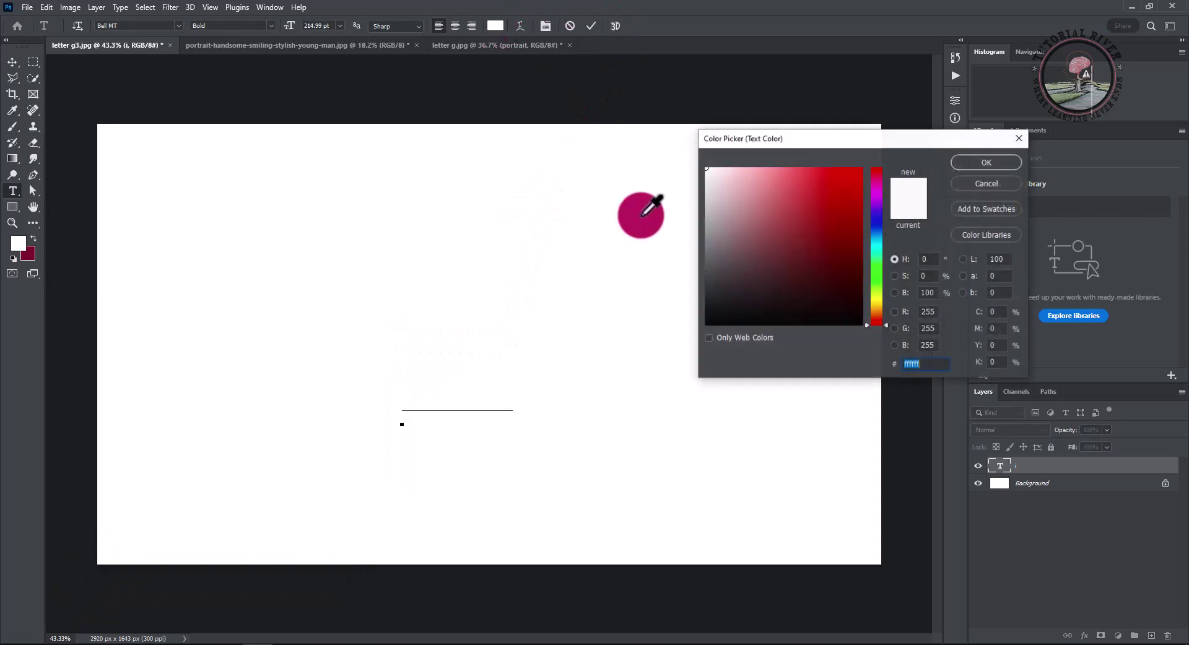
{"action": "left_click", "coordinate": [950, 166]}
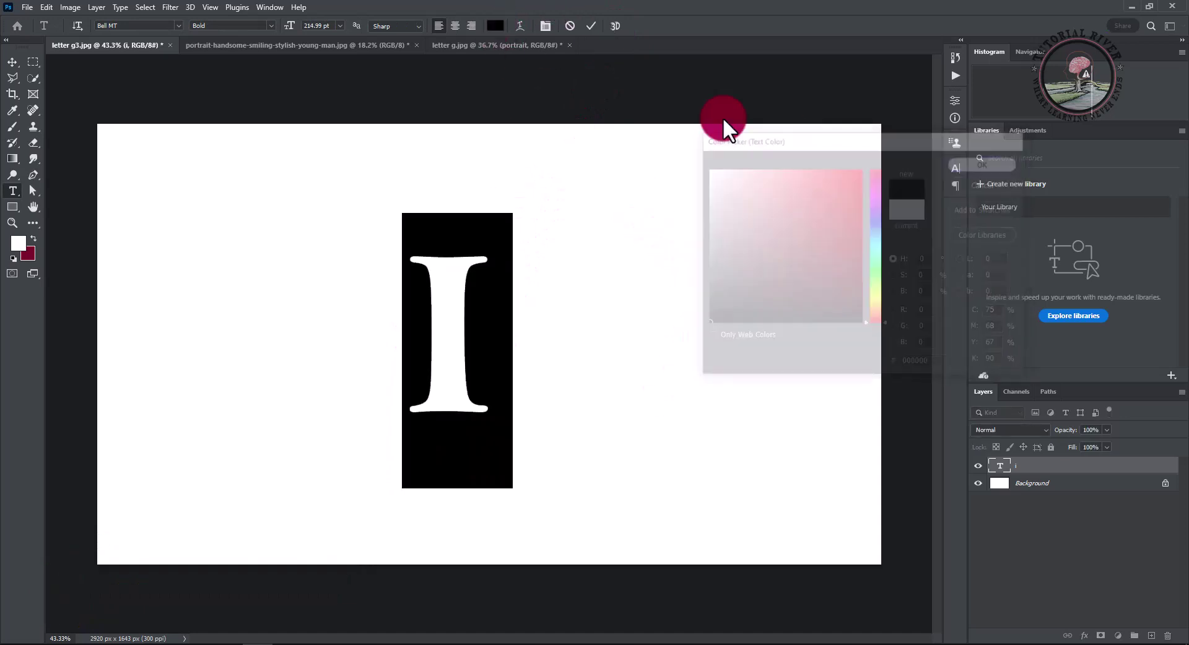
{"action": "left_click", "coordinate": [591, 26]}
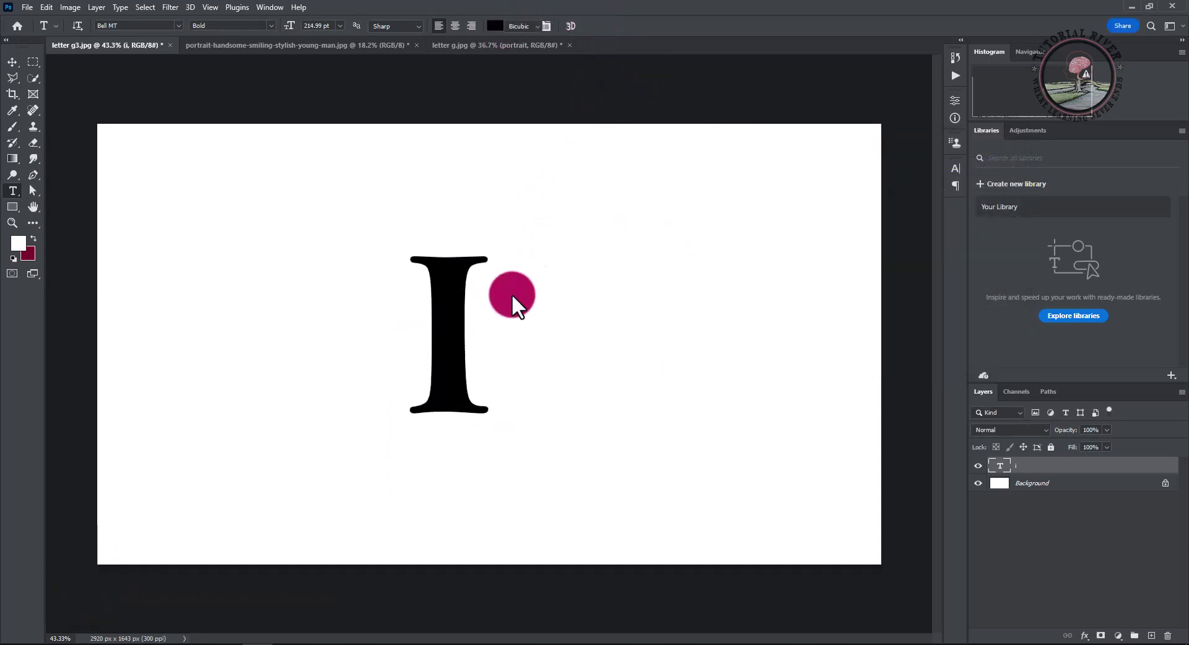
Enlarge the letter I to 308.02 pt with 75 tracking
{"action": "key", "text": "ctrl+t"}
{"action": "scroll", "coordinate": [469, 358], "scroll_direction": "down", "scroll_amount": 2}
{"action": "mouse_move", "coordinate": [499, 427]}
{"action": "left_mouse_down"}
{"action": "mouse_move", "coordinate": [541, 504]}
{"action": "mouse_move", "coordinate": [458, 377]}
{"action": "left_mouse_up"}
{"action": "left_click", "coordinate": [614, 23]}
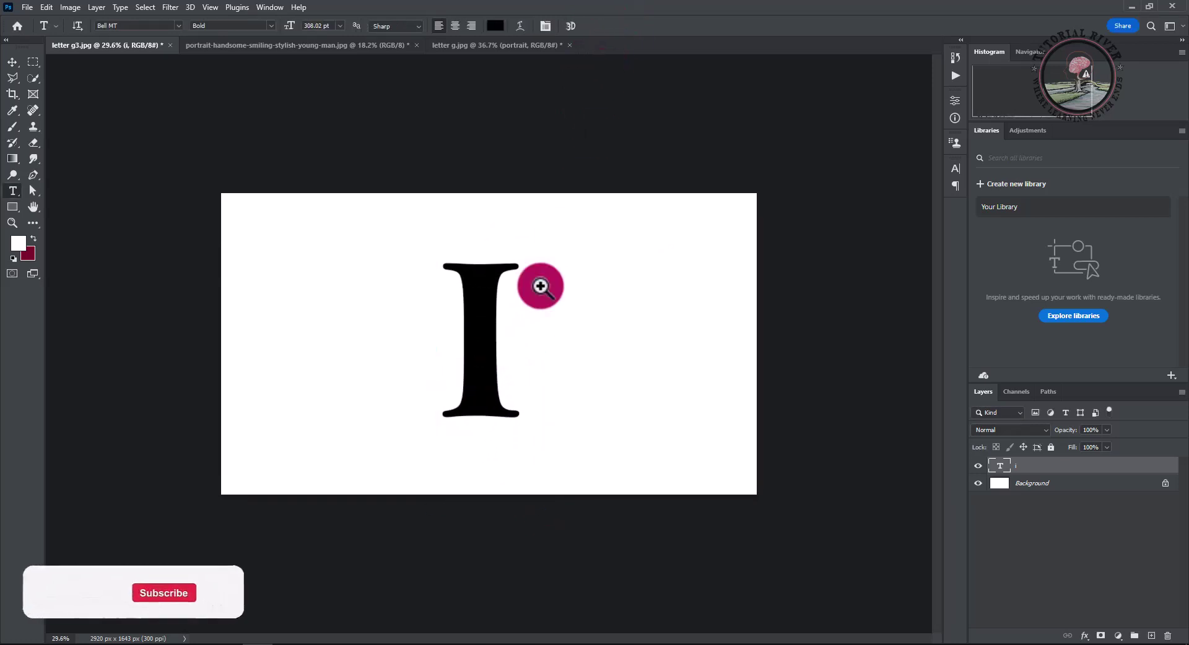
{"action": "scroll", "coordinate": [465, 358], "scroll_direction": "up", "scroll_amount": 2}
{"action": "double_click", "coordinate": [464, 359]}
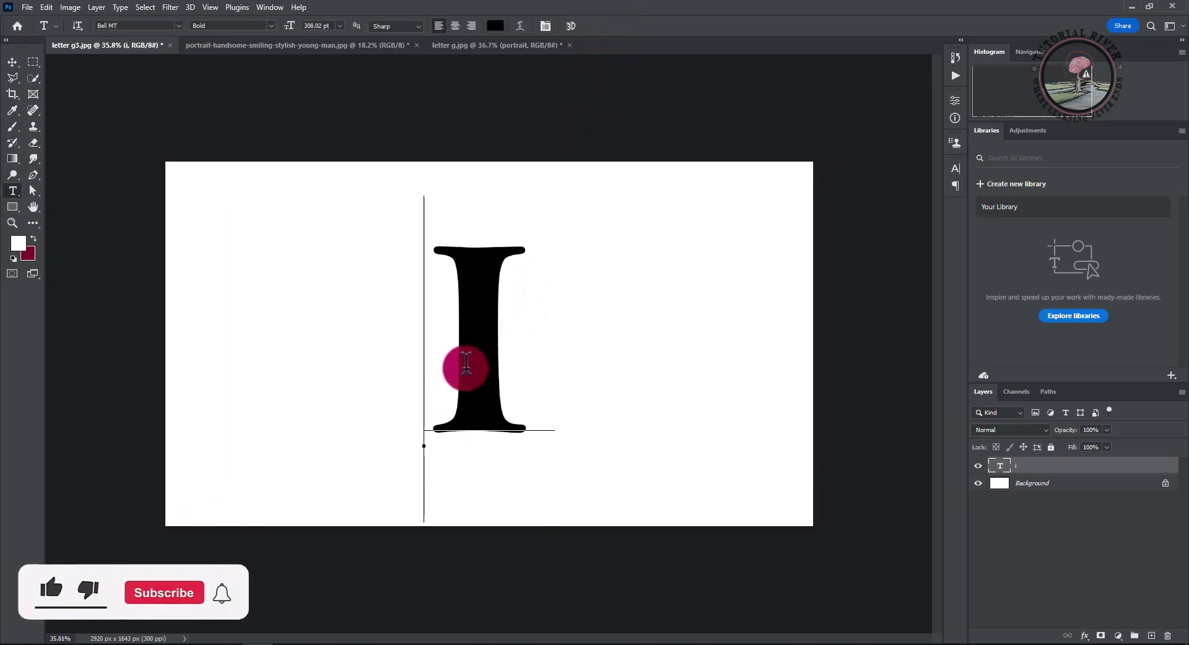
{"action": "left_click", "coordinate": [545, 26]}
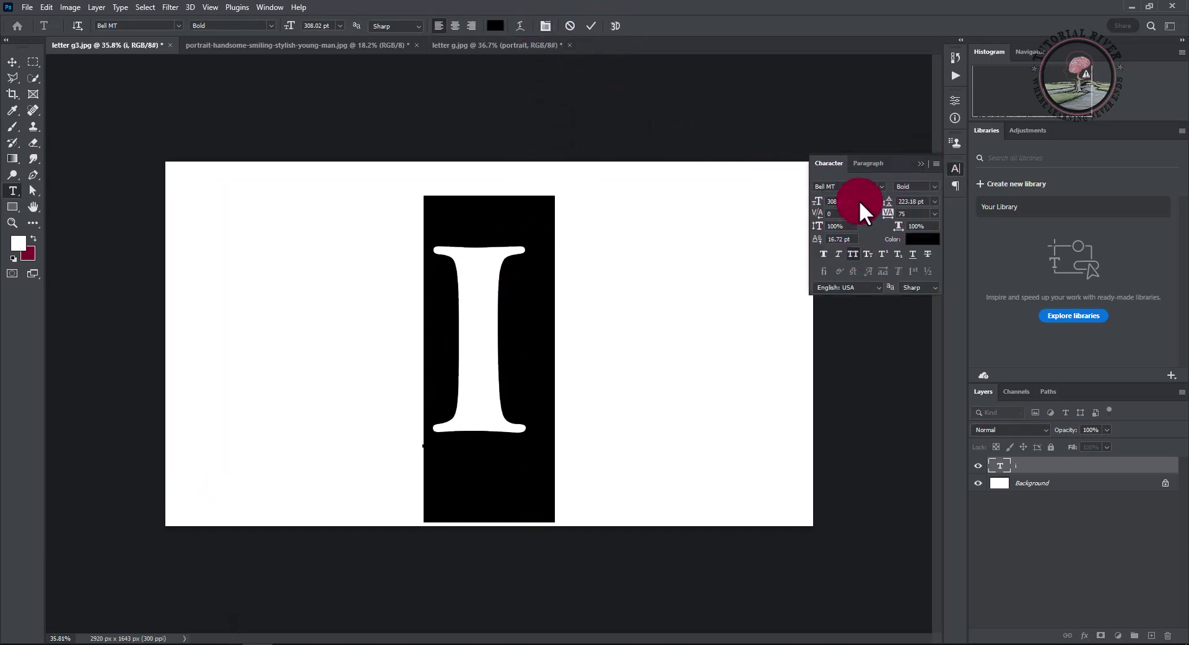
{"action": "left_click", "coordinate": [589, 25]}
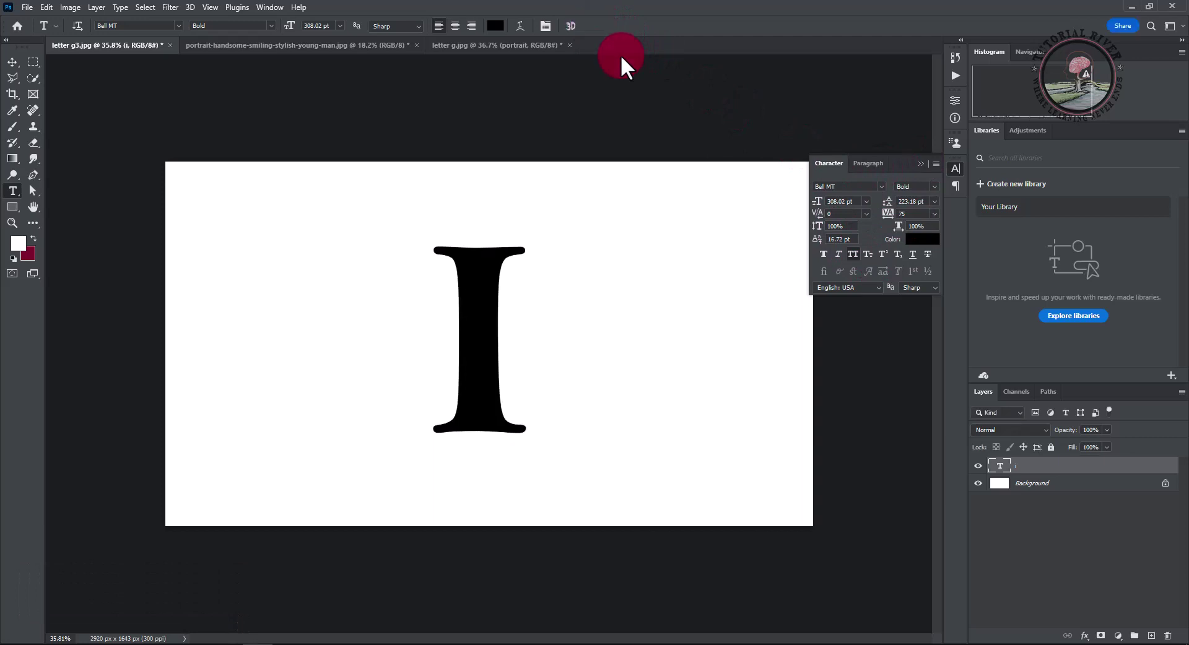
{"action": "left_click", "coordinate": [920, 161]}
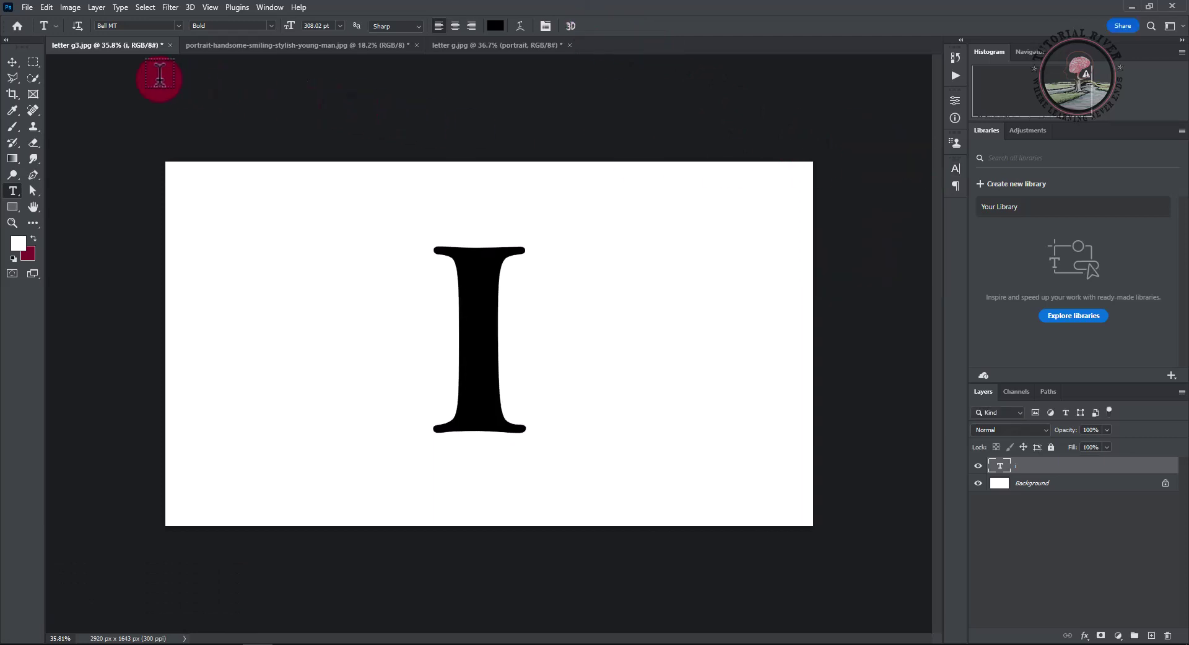
Centre the letter I horizontally and vertically on the canvas, then fit the view
{"action": "left_click", "coordinate": [10, 61]}
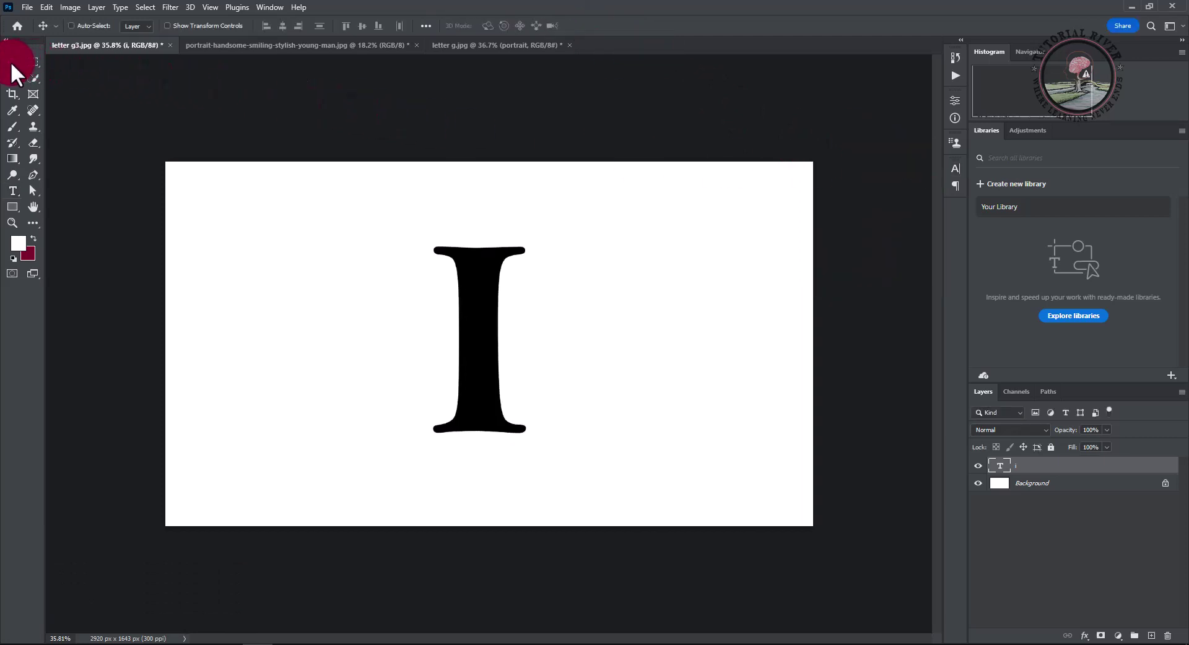
{"action": "key", "text": "ctrl+a"}
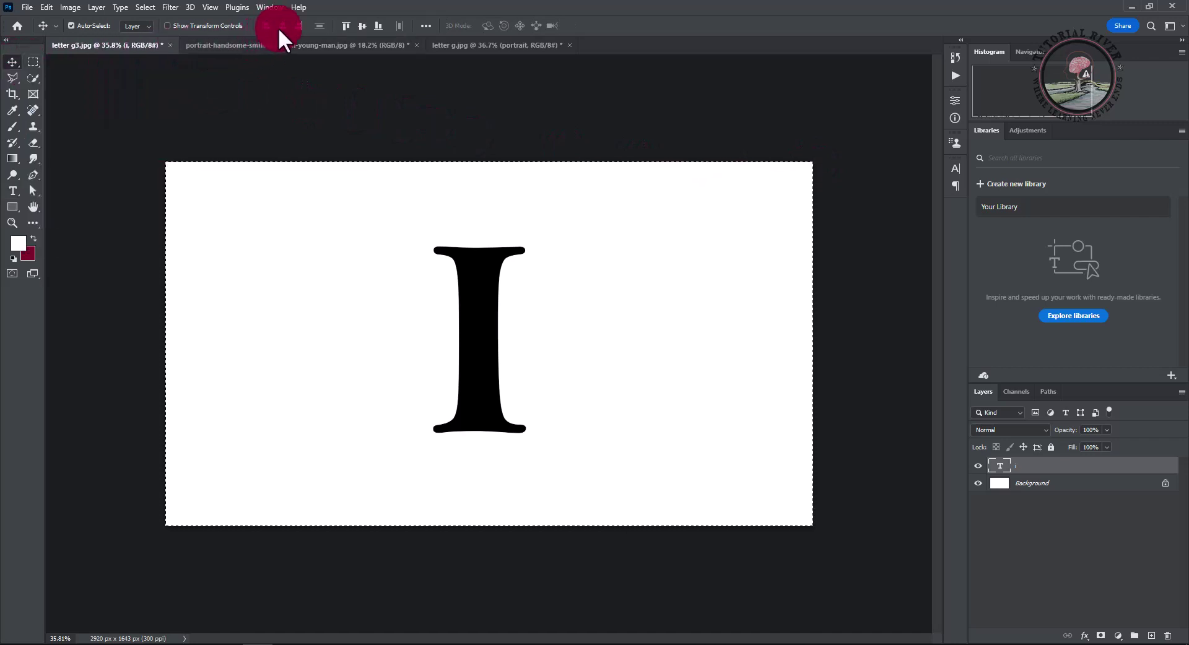
{"action": "left_click", "coordinate": [281, 26]}
{"action": "left_click", "coordinate": [362, 25]}
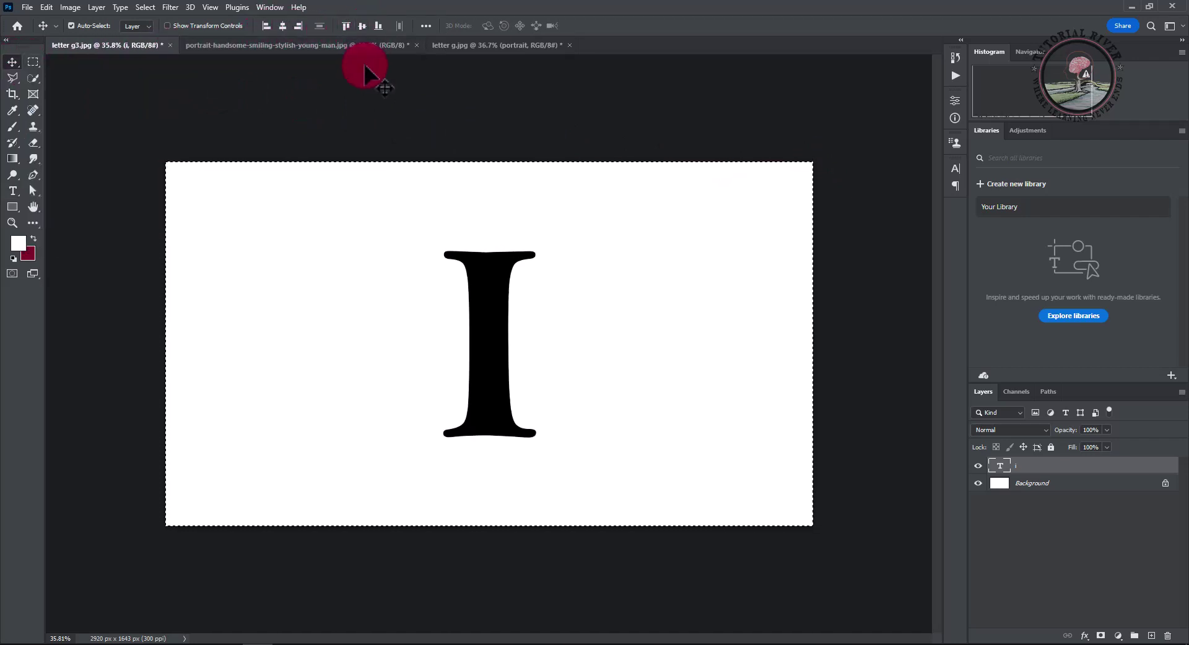
{"action": "key", "text": "ctrl+d"}
{"action": "key", "text": "ctrl+0"}
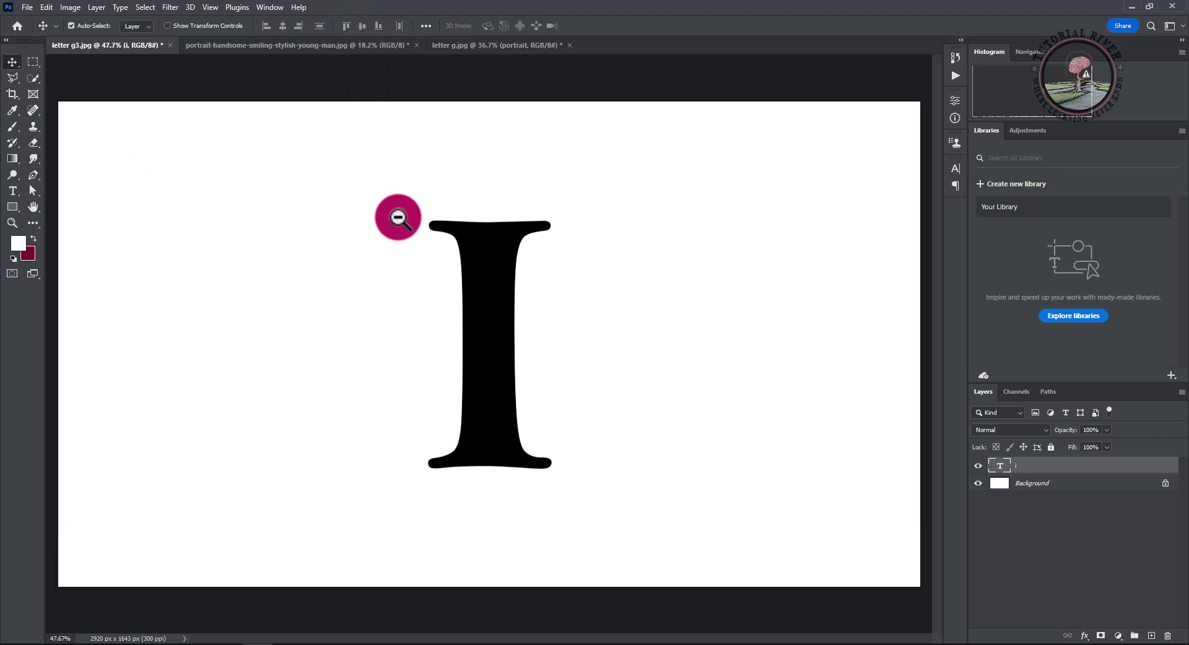
Give the letter I a 31%-opacity, 12 px drop shadow and a 7 px white outside stroke
{"action": "right_click", "coordinate": [1043, 465]}
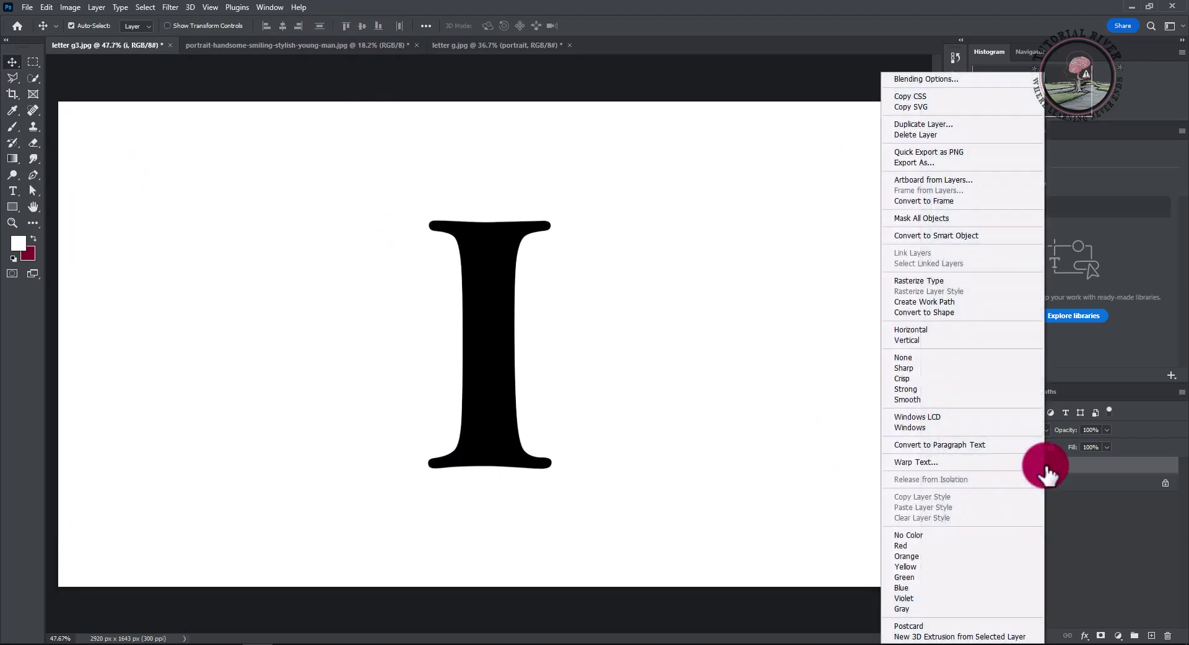
{"action": "left_click", "coordinate": [957, 79]}
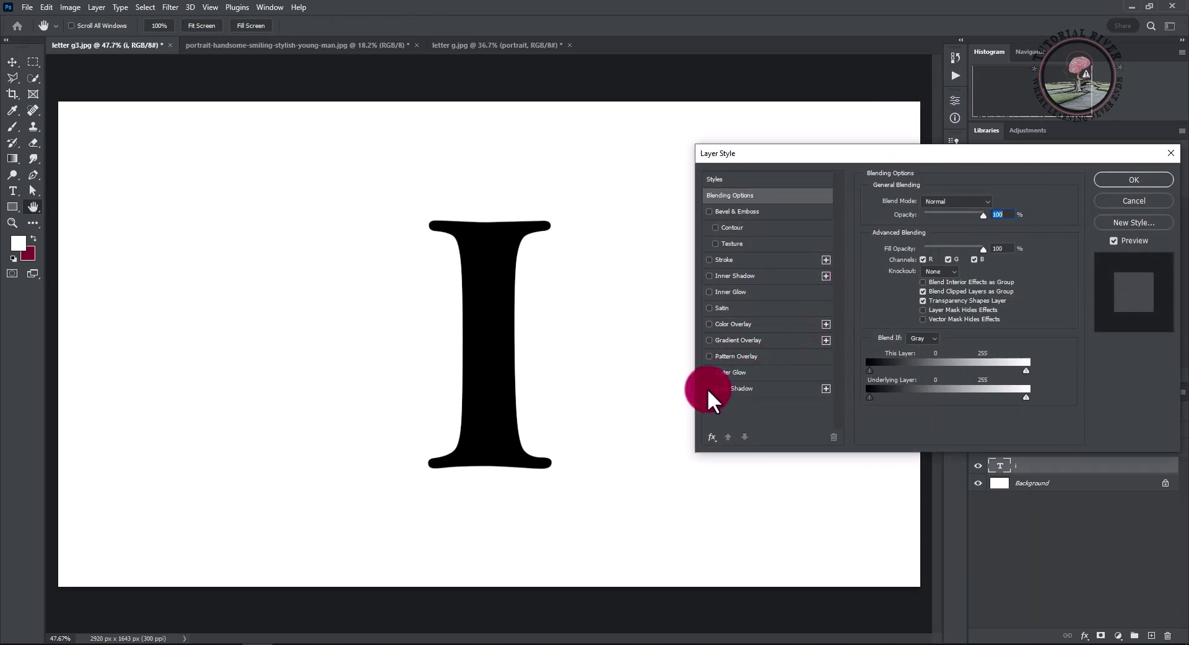
{"action": "left_click", "coordinate": [708, 389]}
{"action": "left_click", "coordinate": [753, 389]}
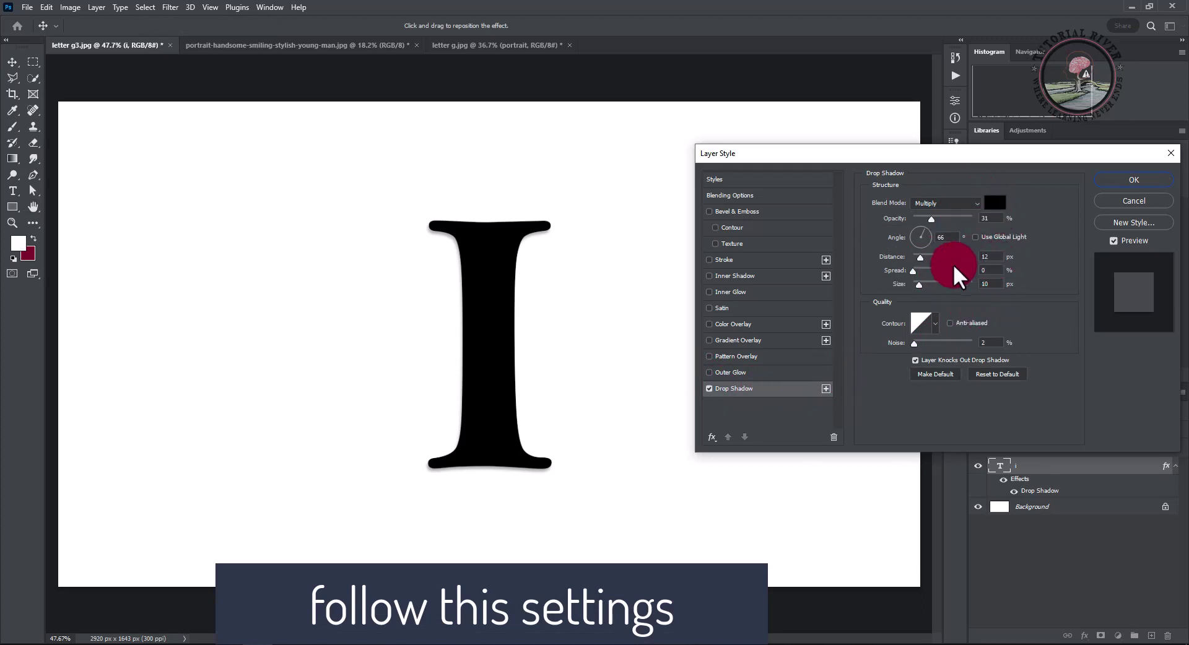
{"action": "left_click", "coordinate": [747, 260]}
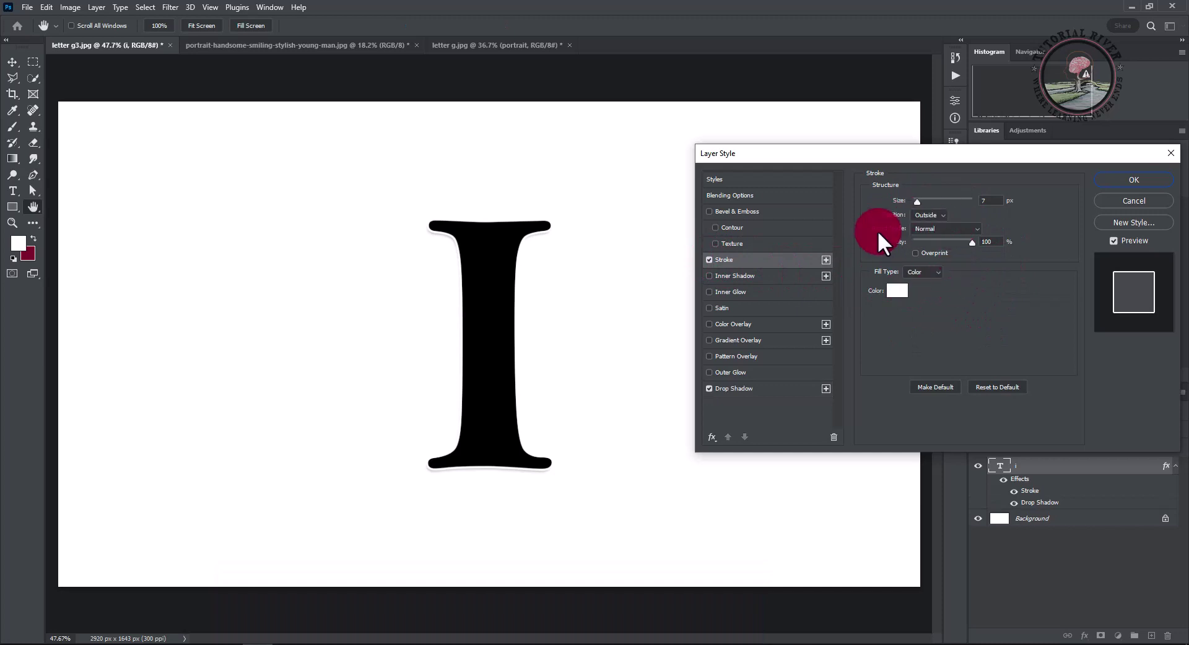
{"action": "left_click", "coordinate": [1108, 177]}
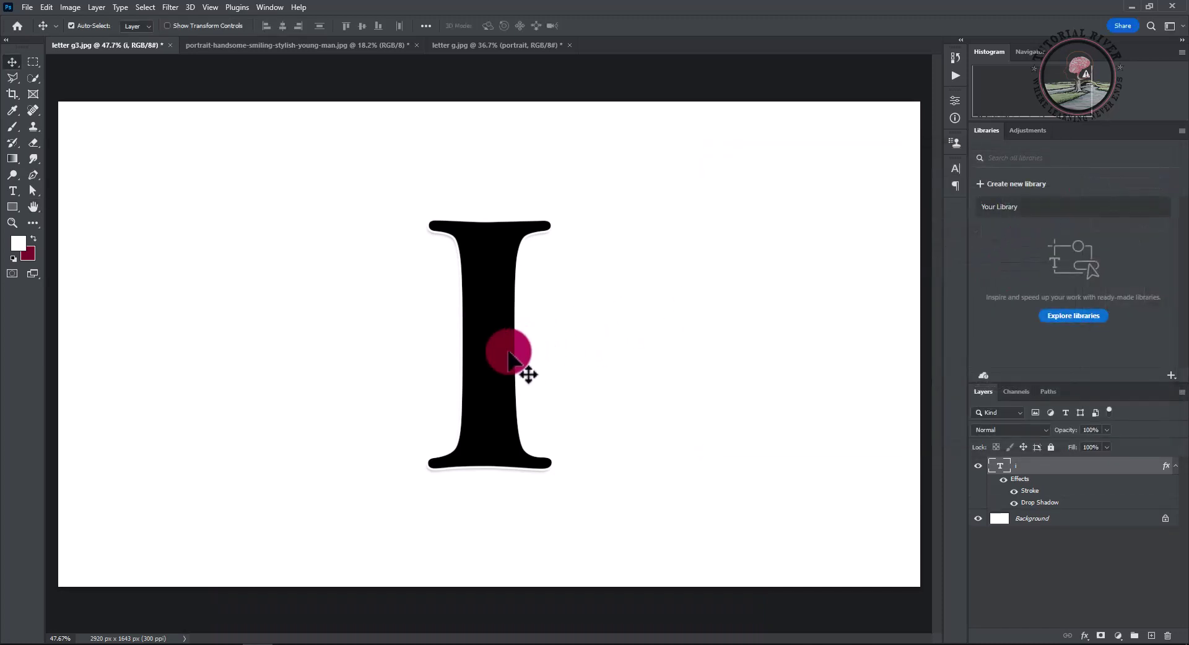
{"action": "scroll", "coordinate": [507, 353], "scroll_direction": "down", "scroll_amount": 2}
{"action": "scroll", "coordinate": [511, 354], "scroll_direction": "up", "scroll_amount": 1}
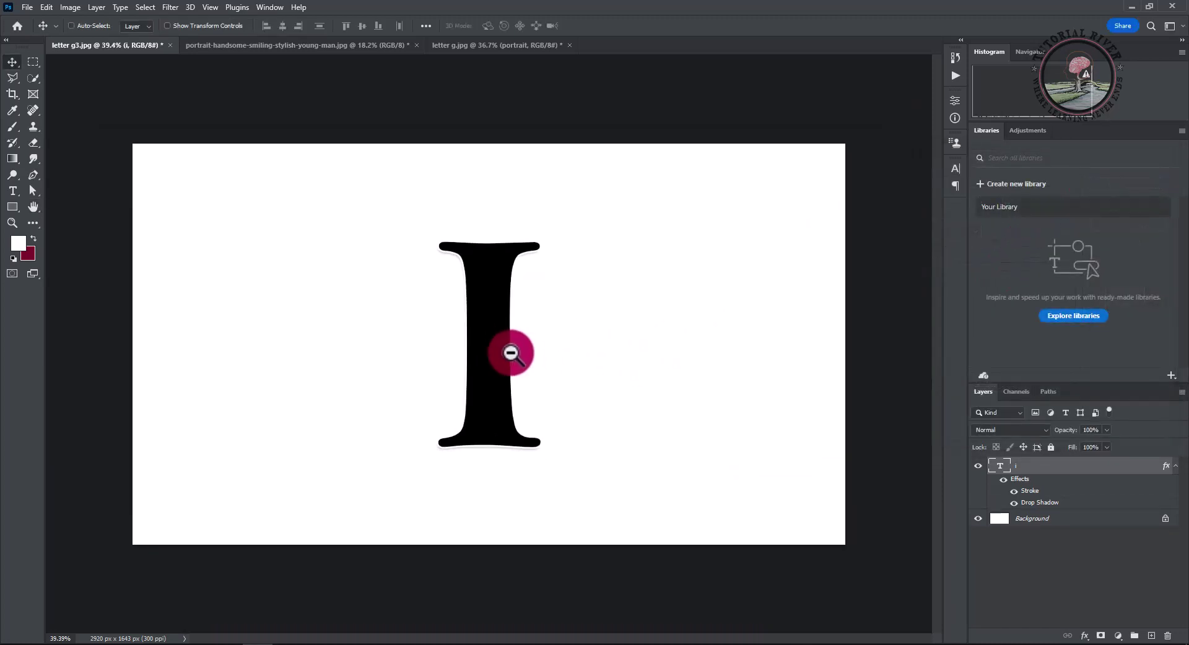
{"action": "scroll", "coordinate": [512, 354], "scroll_direction": "up", "scroll_amount": 1}
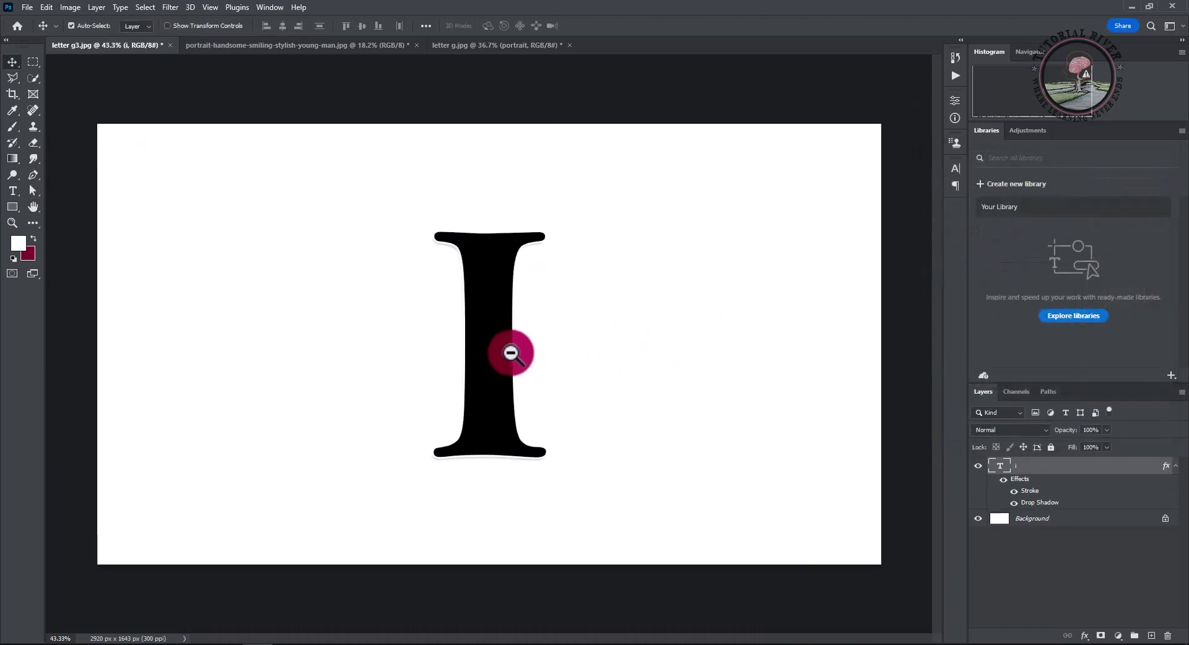
Add a gradient fill layer above Background with colour stops 900c3e and ac0000
{"action": "left_click", "coordinate": [1043, 523]}
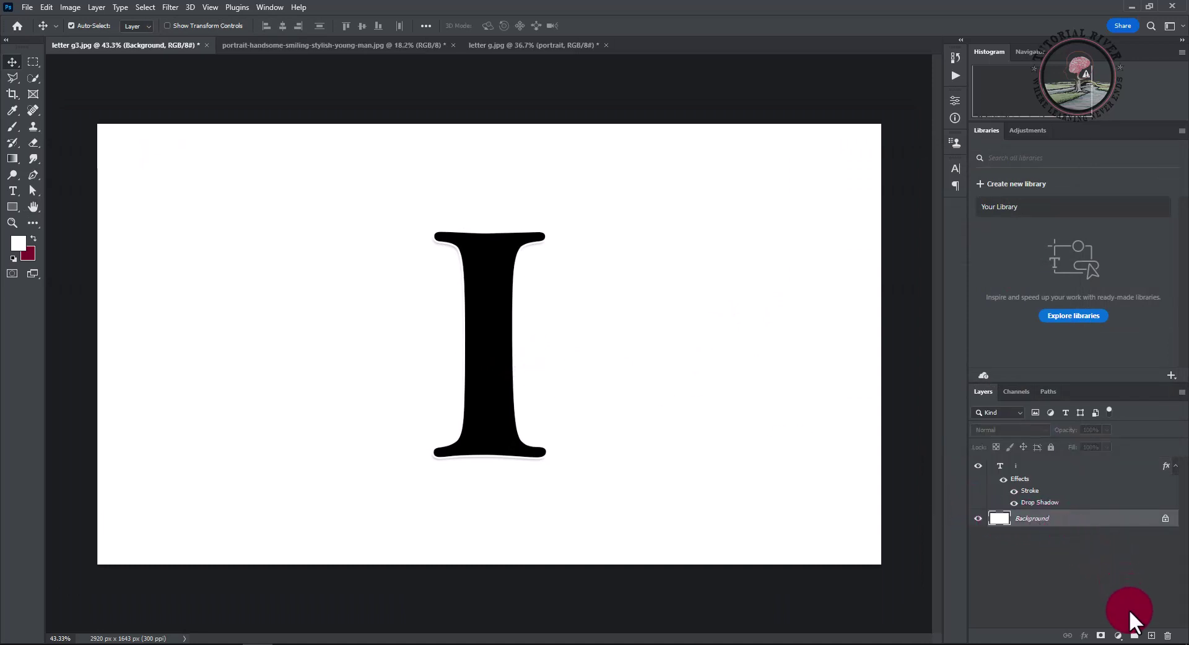
{"action": "left_click", "coordinate": [1117, 638]}
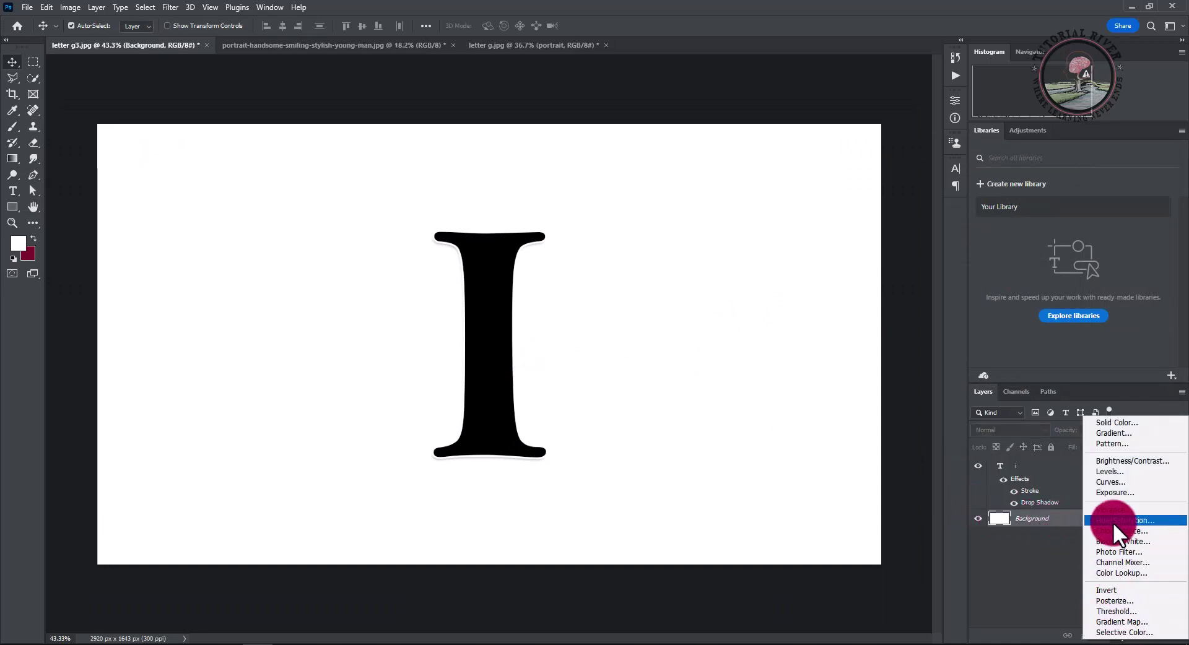
{"action": "left_click", "coordinate": [1106, 434]}
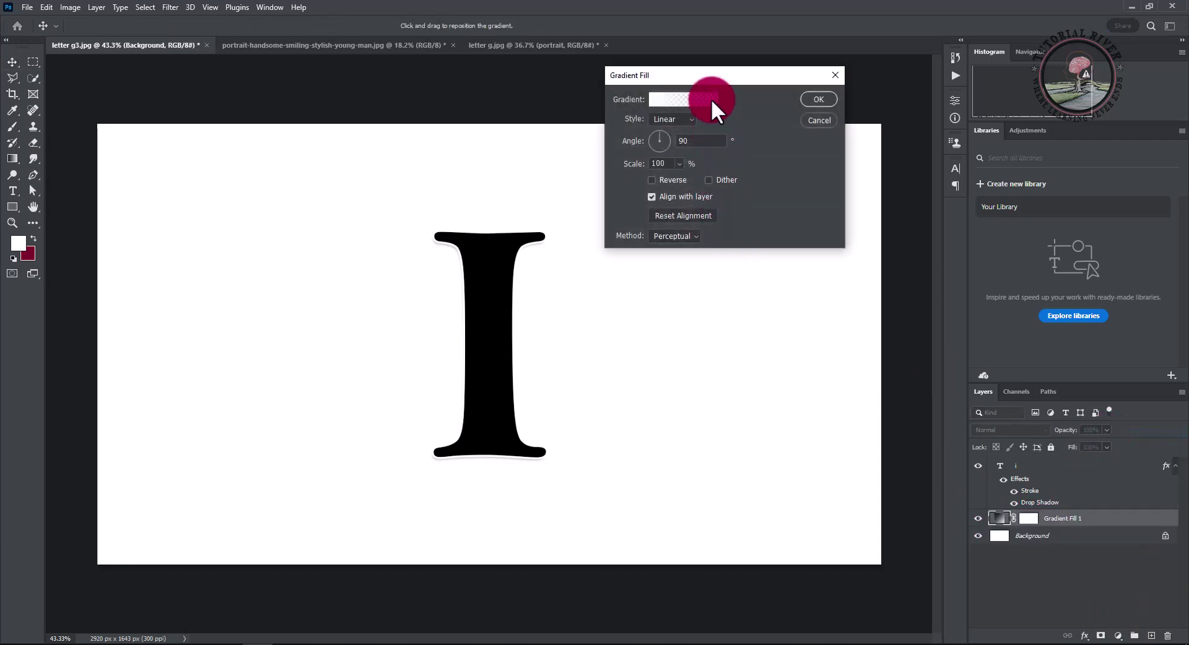
{"action": "left_click", "coordinate": [711, 99]}
{"action": "left_click", "coordinate": [842, 315]}
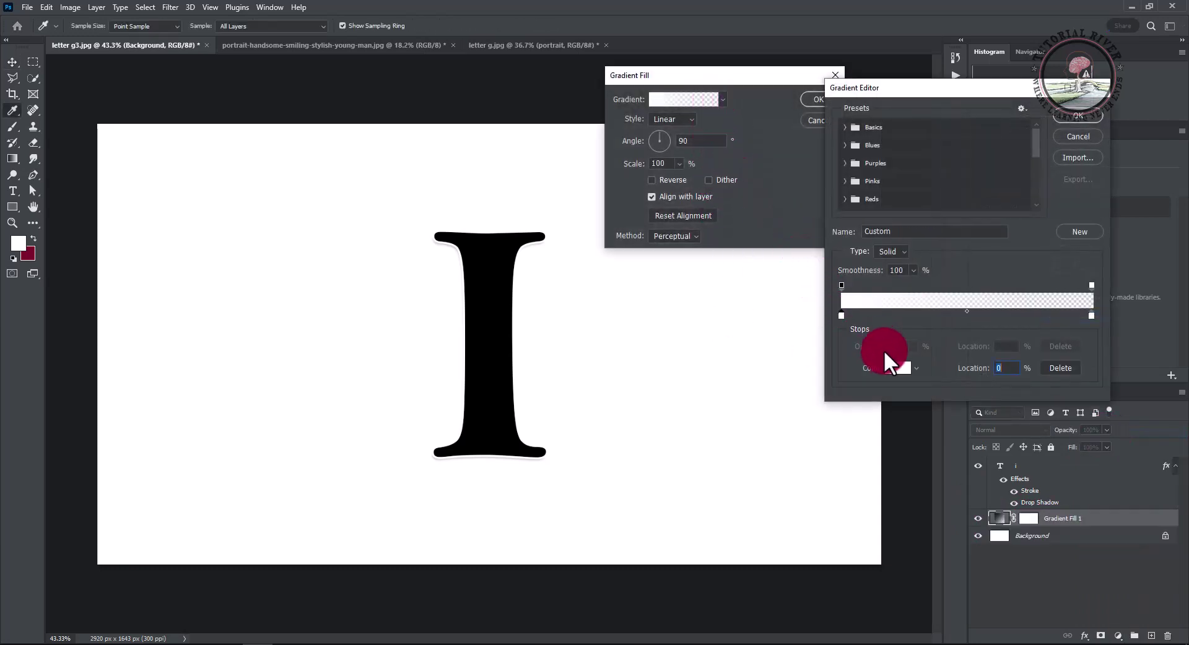
{"action": "left_click", "coordinate": [898, 368]}
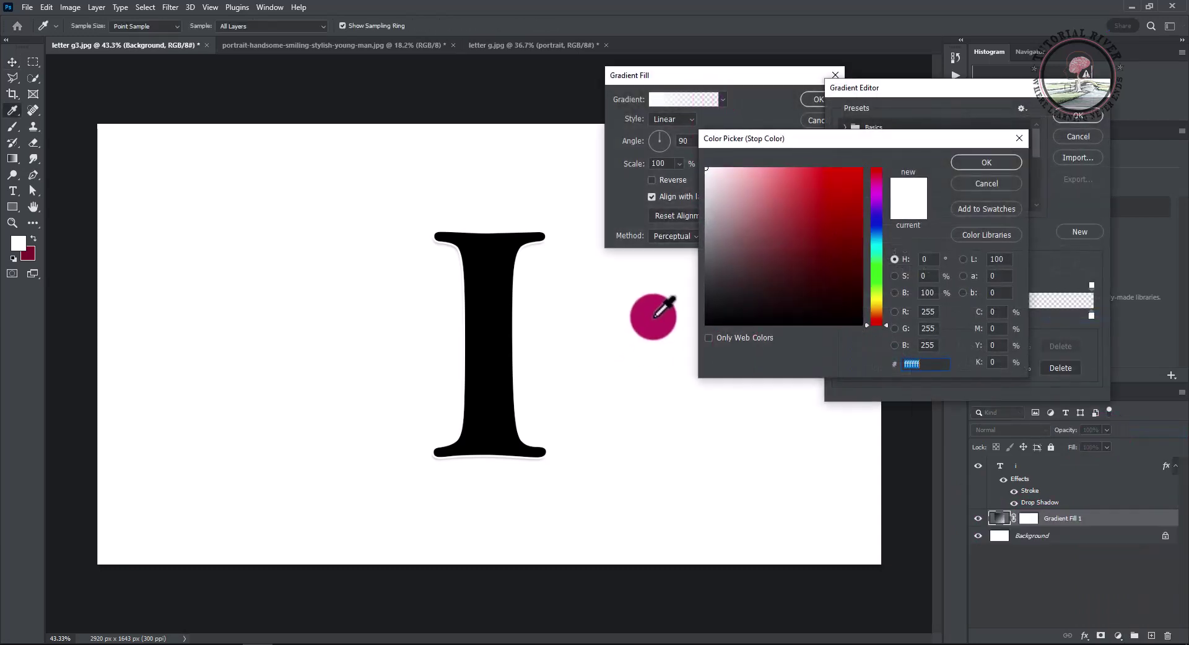
{"action": "left_click", "coordinate": [29, 251]}
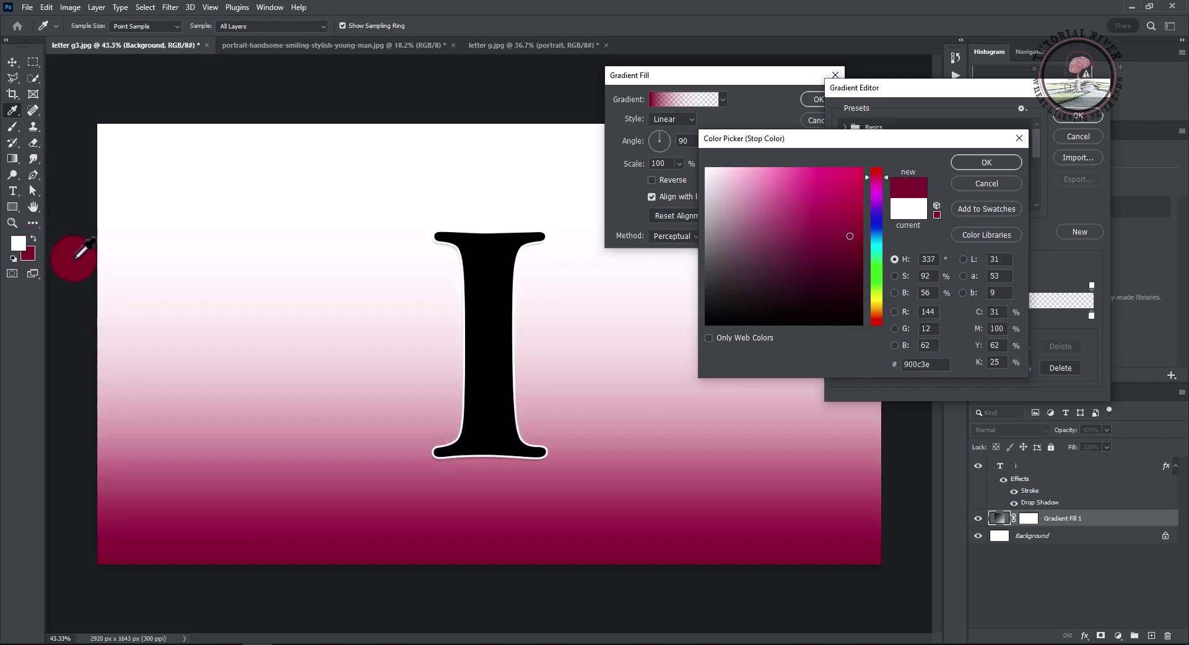
{"action": "left_click", "coordinate": [963, 161]}
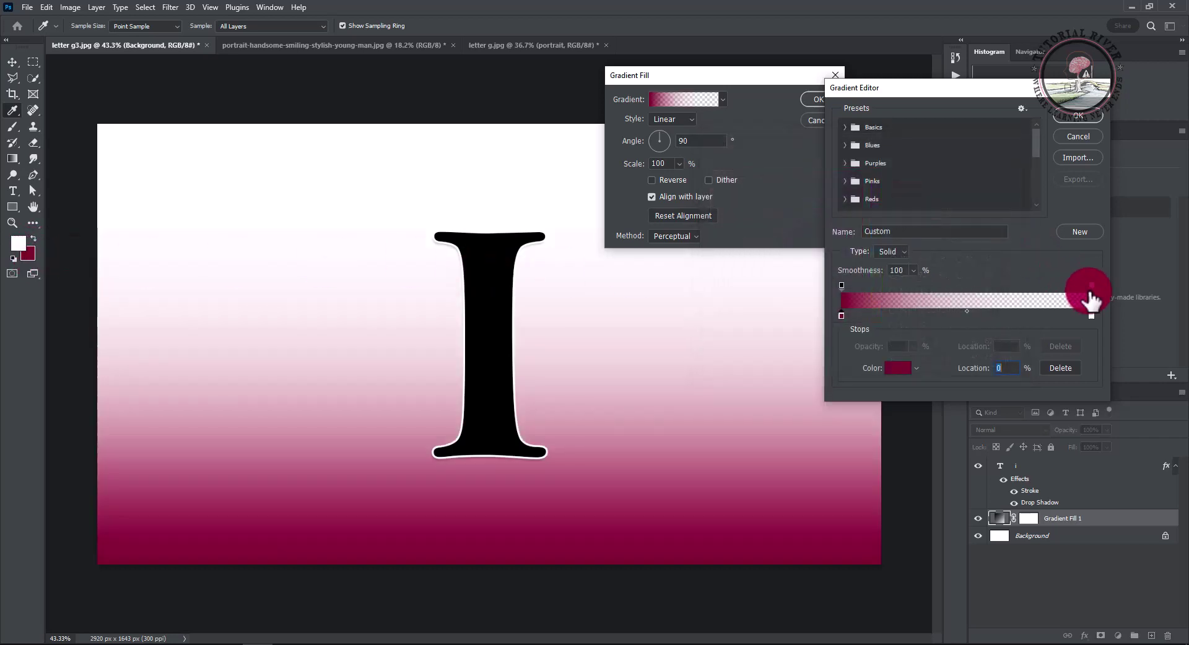
{"action": "left_click", "coordinate": [897, 370]}
{"action": "left_click", "coordinate": [862, 218]}
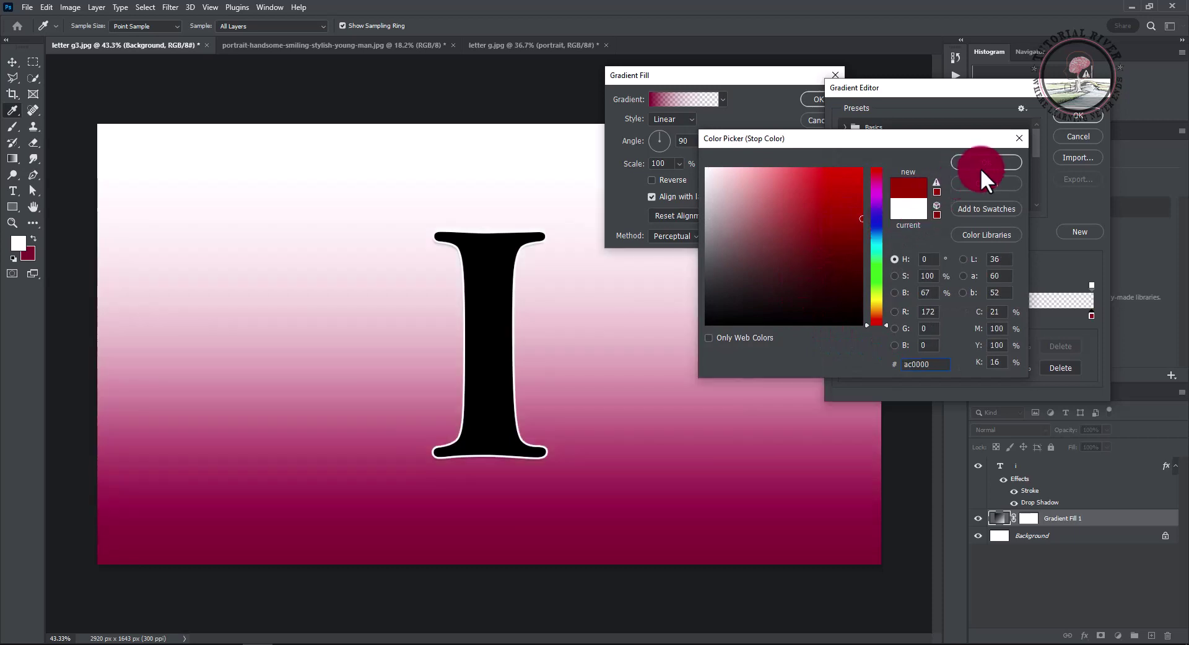
{"action": "left_click", "coordinate": [987, 162]}
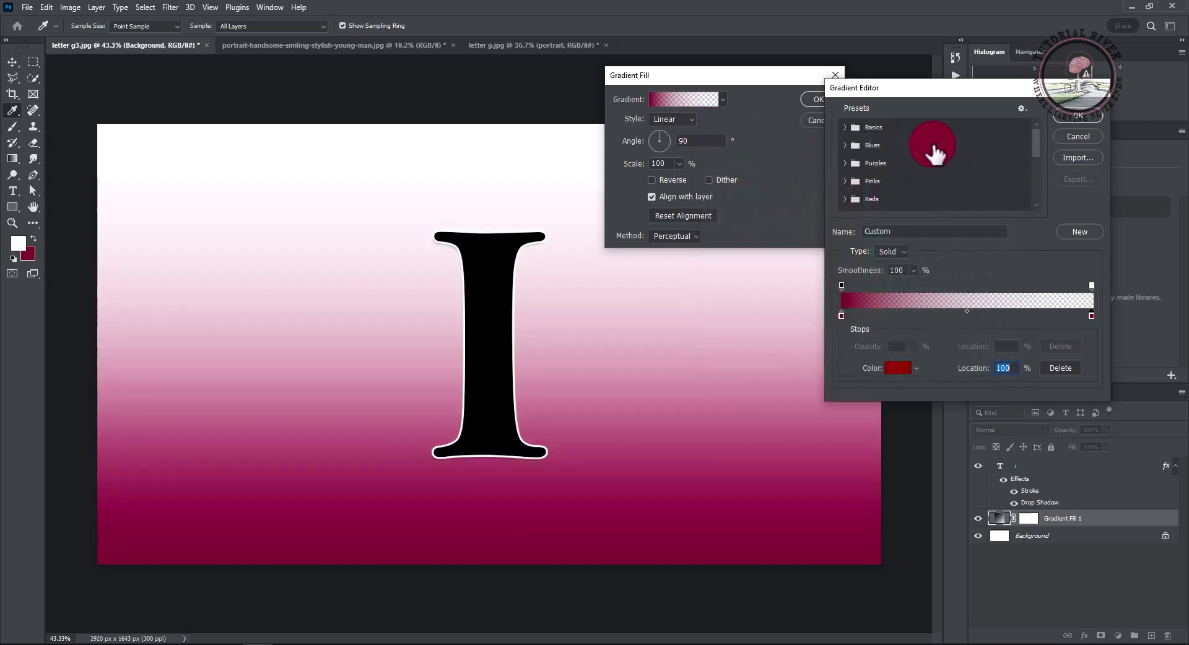
{"action": "left_click", "coordinate": [1063, 113]}
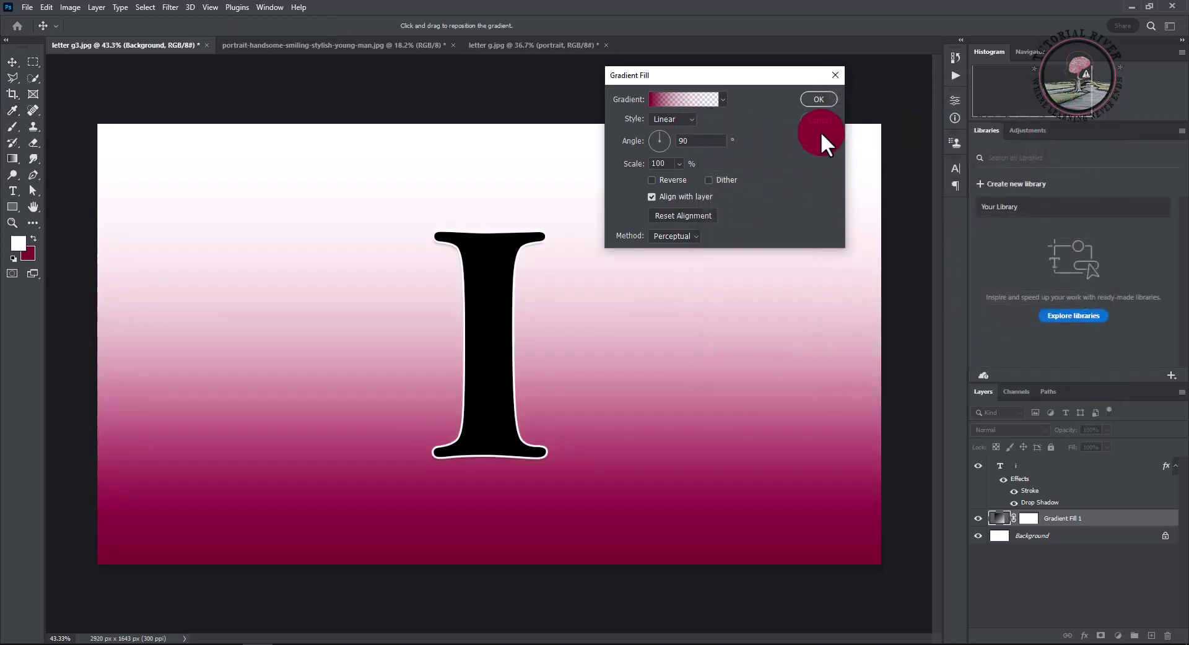
Make the gradient radial and reversed with a 255% scale, and apply it
{"action": "left_click", "coordinate": [682, 118]}
{"action": "left_click", "coordinate": [671, 142]}
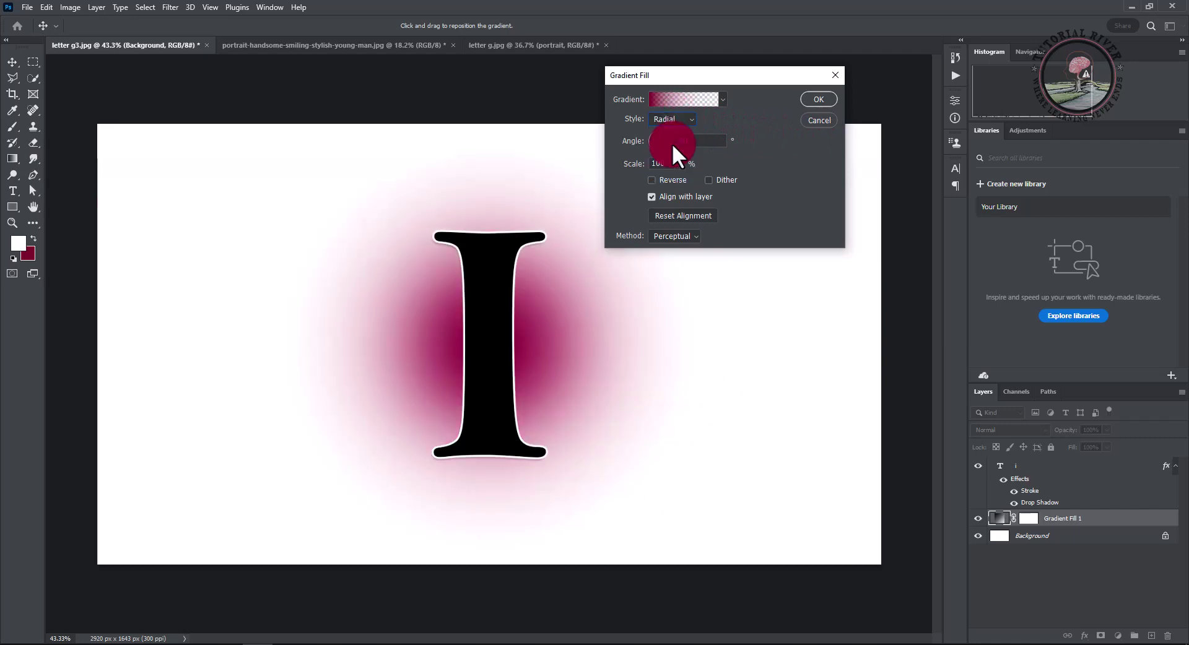
{"action": "left_click", "coordinate": [652, 180]}
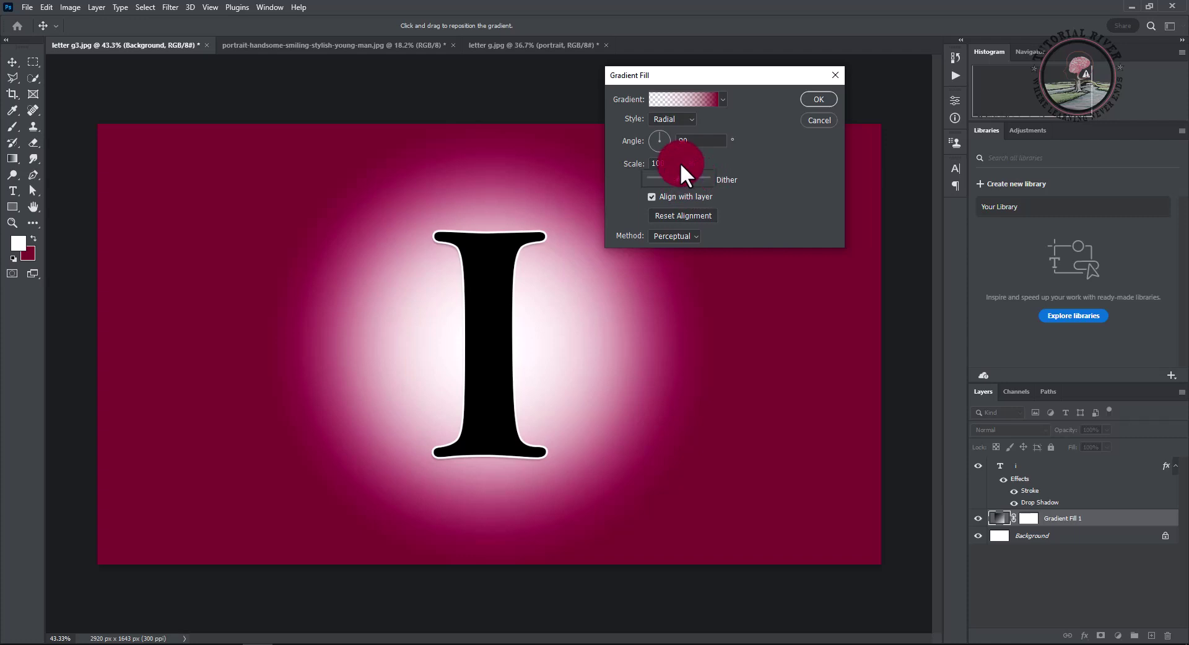
{"action": "left_click_drag", "start_coordinate": [680, 177], "coordinate": [688, 177]}
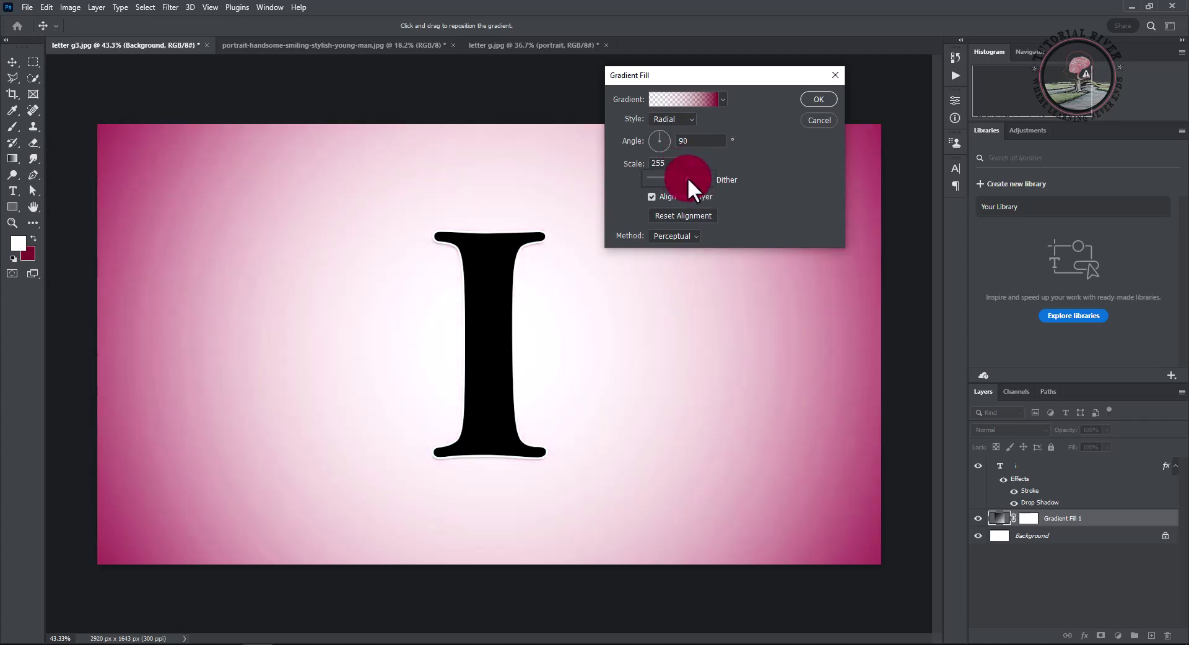
{"action": "left_click", "coordinate": [826, 93]}
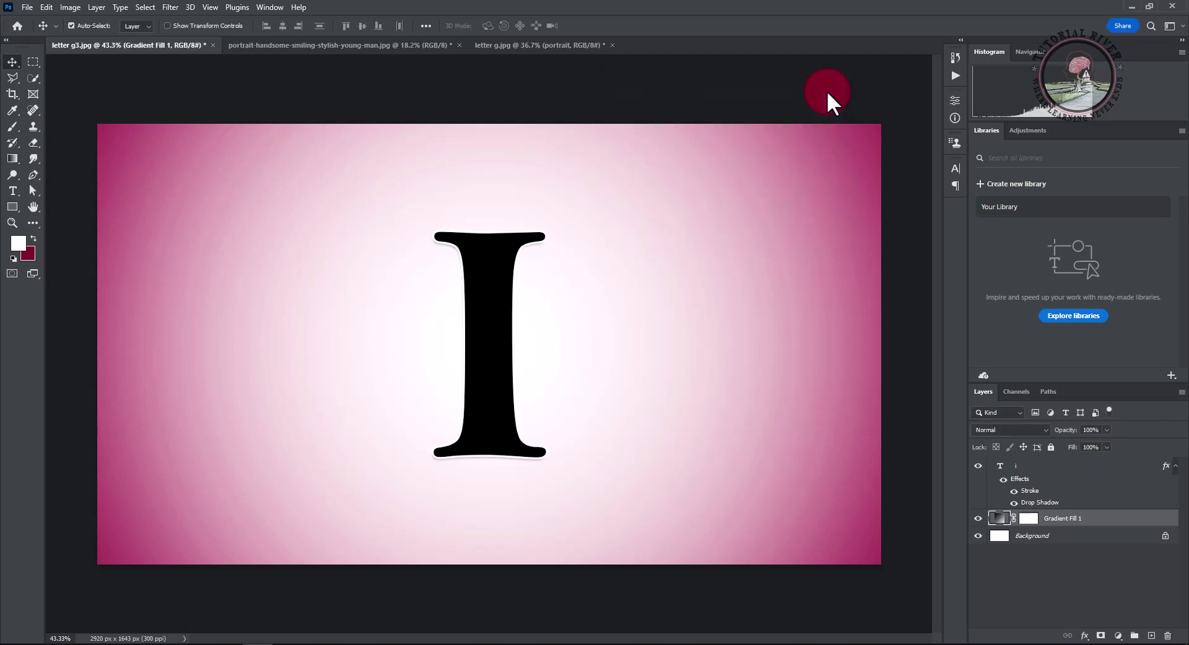
Fit the canvas in view, select the letter I layer, and bring up the portrait photo
{"action": "left_click", "coordinate": [650, 153], "text": "alt"}
{"action": "key", "text": "ctrl+0"}
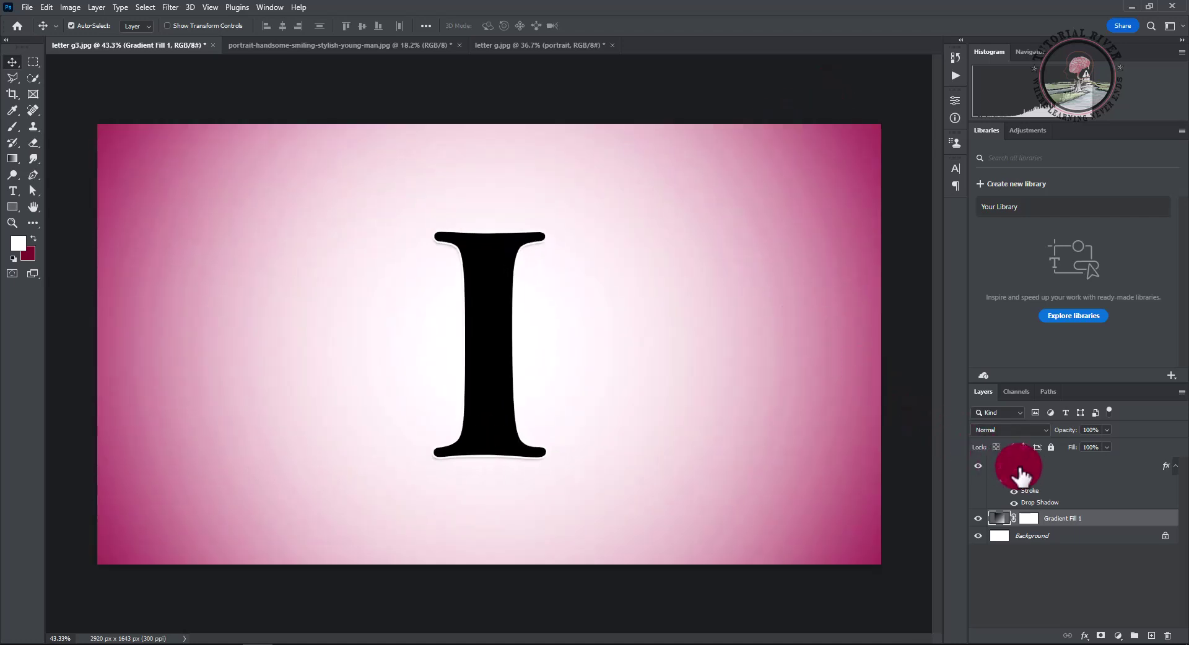
{"action": "left_click", "coordinate": [1025, 475]}
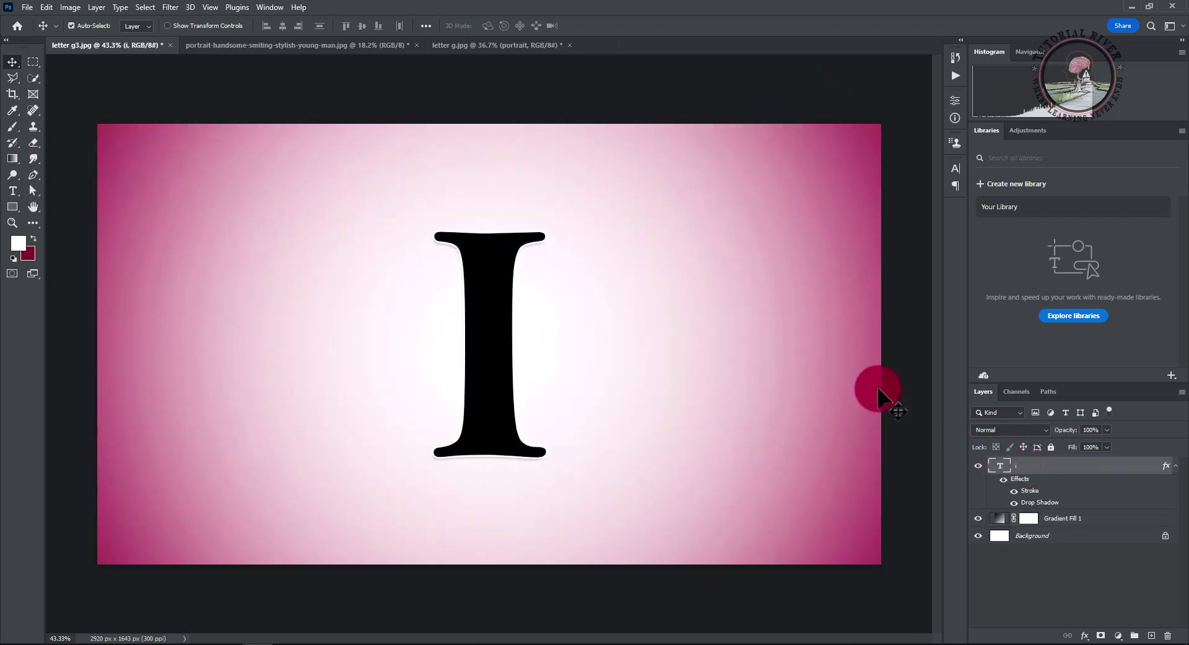
{"action": "left_click", "coordinate": [374, 43]}
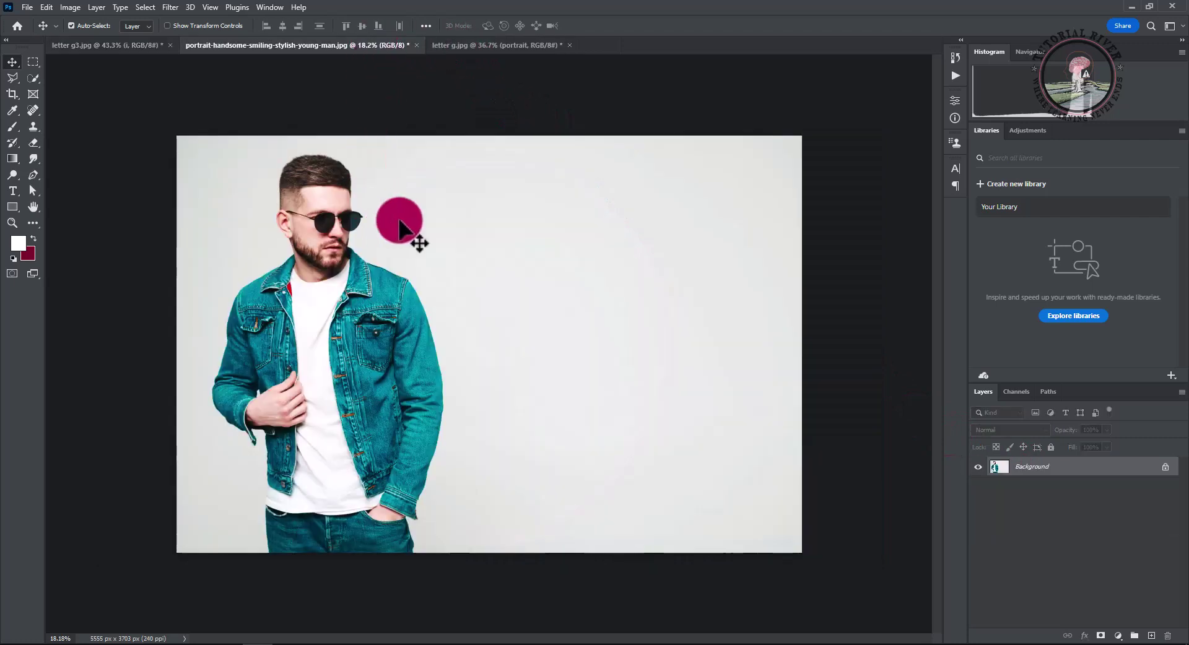
Select the man with Select Subject and apply a layer mask to cut him out as Layer 0
{"action": "left_click", "coordinate": [145, 7]}
{"action": "left_click", "coordinate": [167, 152]}
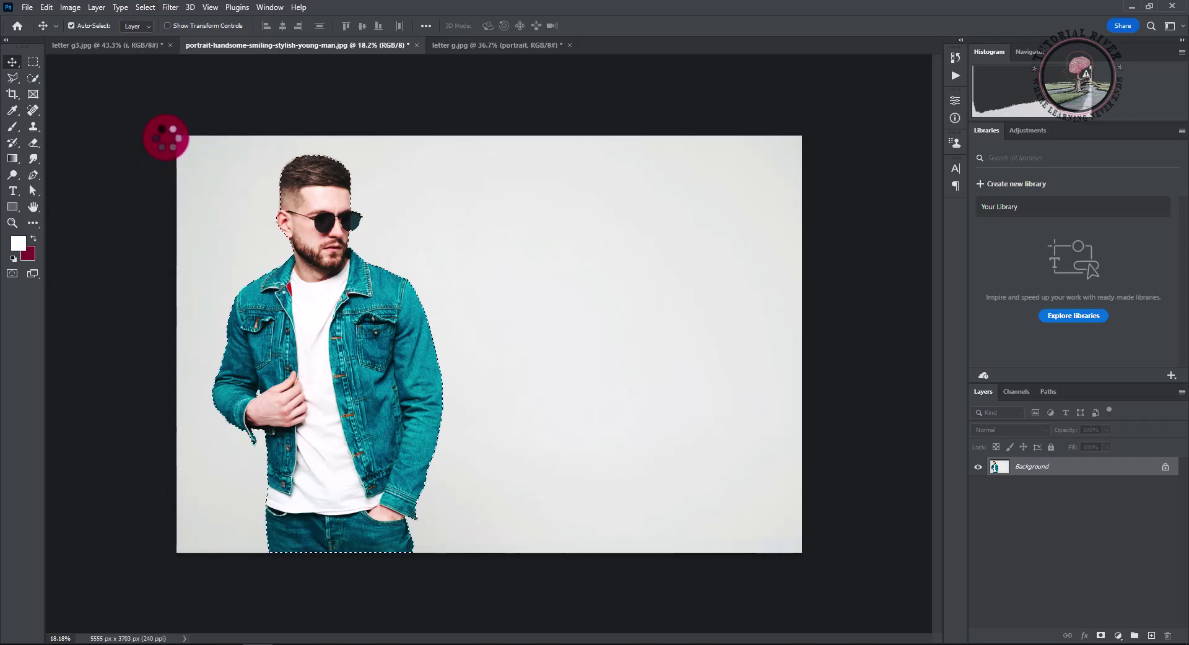
{"action": "left_click", "coordinate": [1100, 636]}
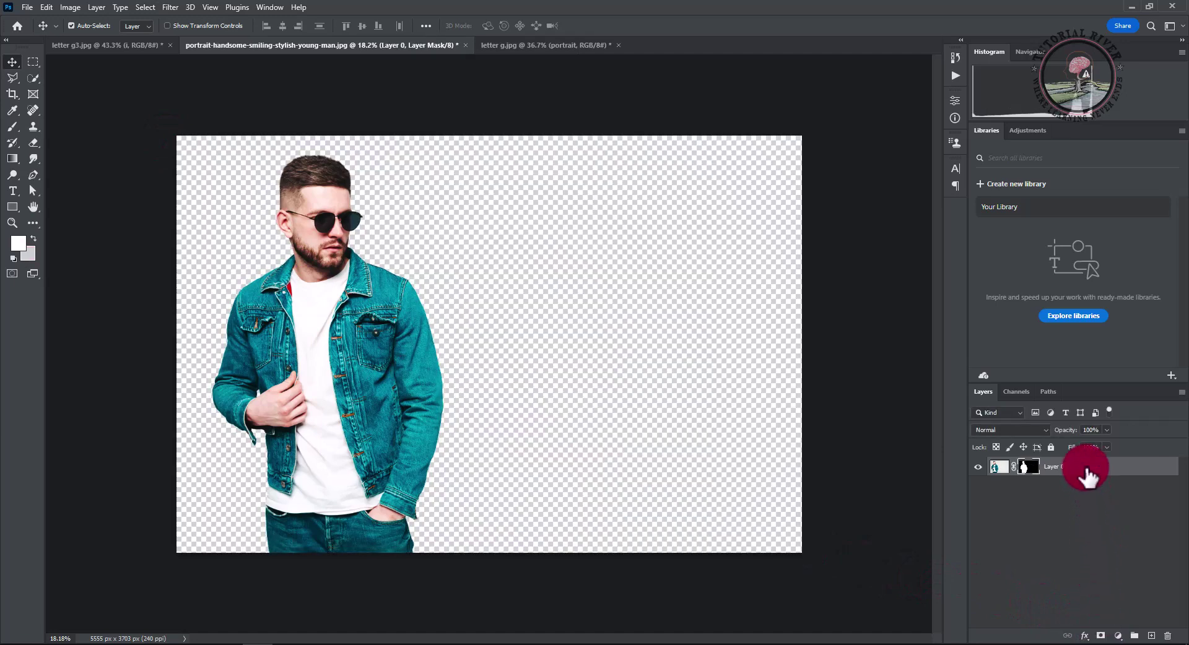
{"action": "right_click", "coordinate": [1086, 475]}
{"action": "left_click", "coordinate": [984, 294]}
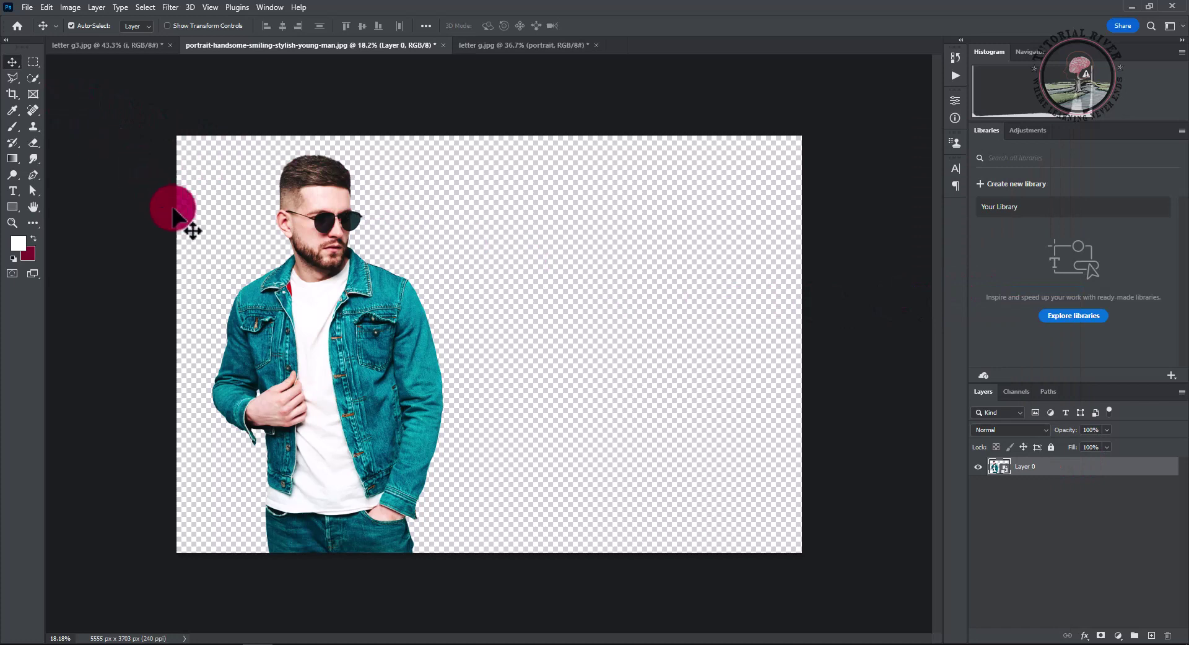
Drag the cut-out man into the letter g3.jpg document and shrink him over the I
{"action": "left_click_drag", "start_coordinate": [310, 329], "coordinate": [136, 45]}
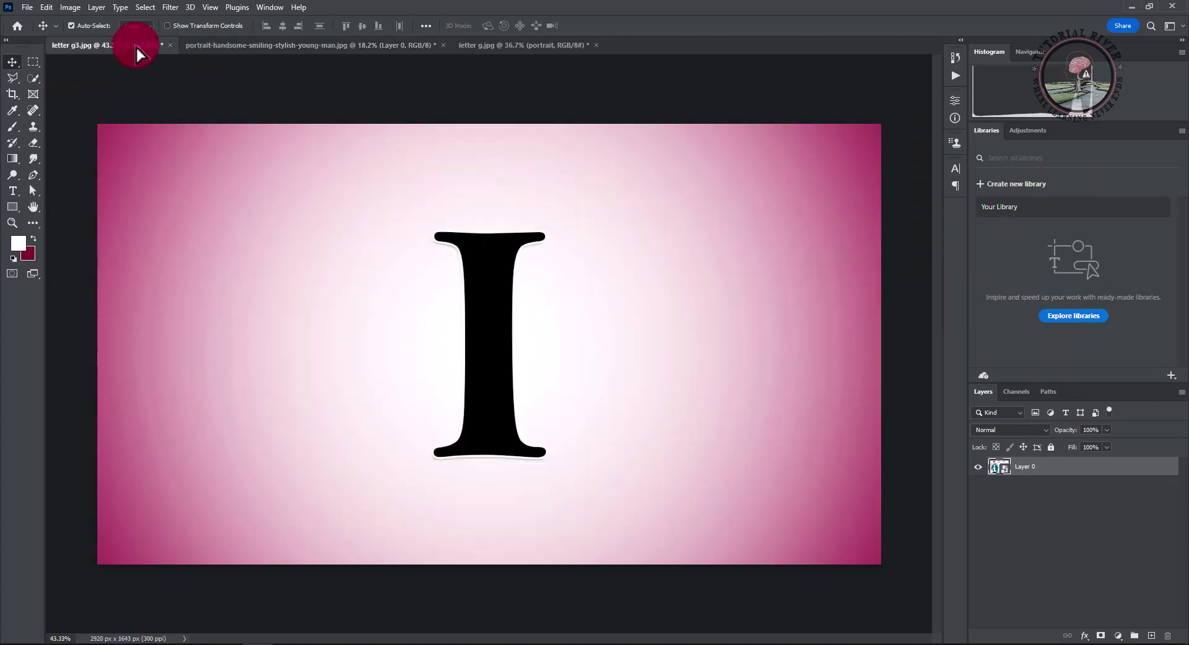
{"action": "left_click_drag", "start_coordinate": [474, 348], "coordinate": [474, 350]}
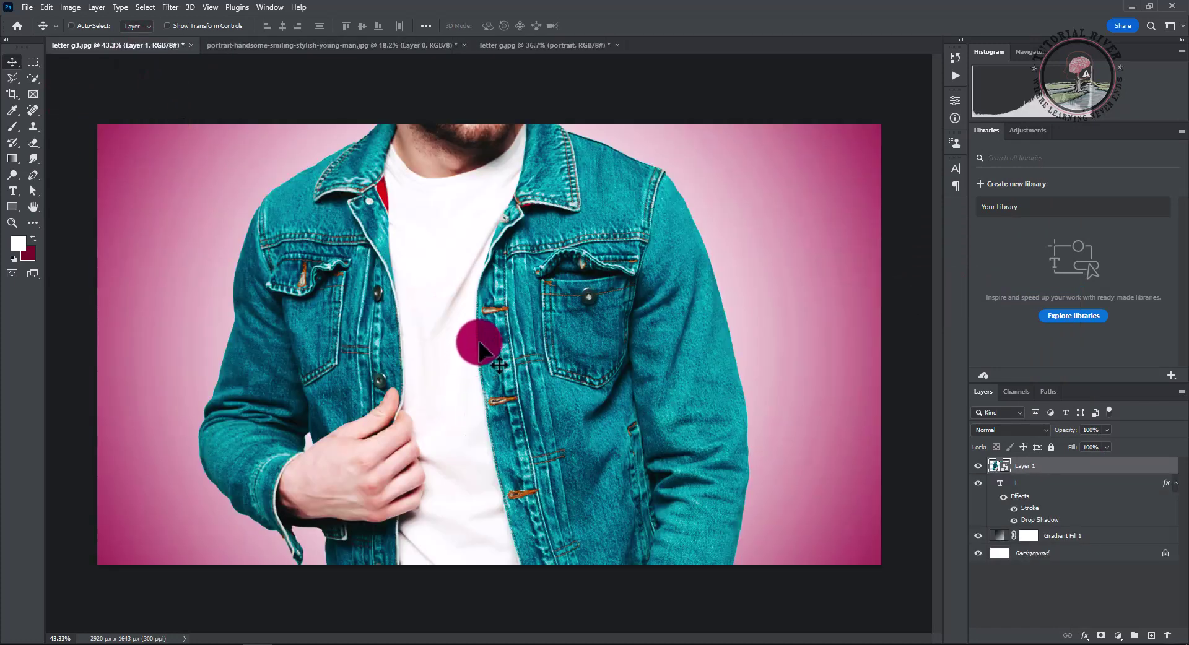
{"action": "key", "text": "ctrl+t"}
{"action": "mouse_move", "coordinate": [751, 340]}
{"action": "left_mouse_down"}
{"action": "mouse_move", "coordinate": [312, 380]}
{"action": "mouse_move", "coordinate": [497, 349]}
{"action": "left_mouse_up"}
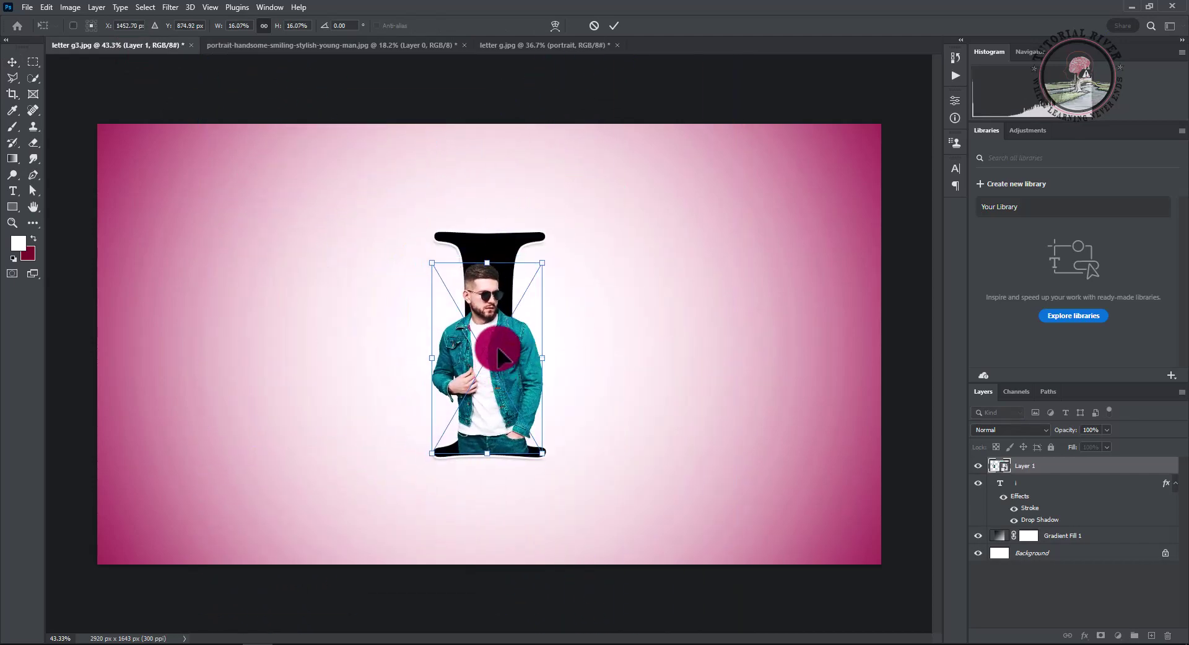
Fine-tune the man to 18.39% scale, nudging him left and down to centre him over the I
{"action": "scroll", "coordinate": [493, 298], "scroll_direction": "up", "scroll_amount": 2}
{"action": "scroll", "coordinate": [491, 291], "scroll_direction": "up", "scroll_amount": 3}
{"action": "scroll", "coordinate": [523, 311], "scroll_direction": "down", "scroll_amount": 3}
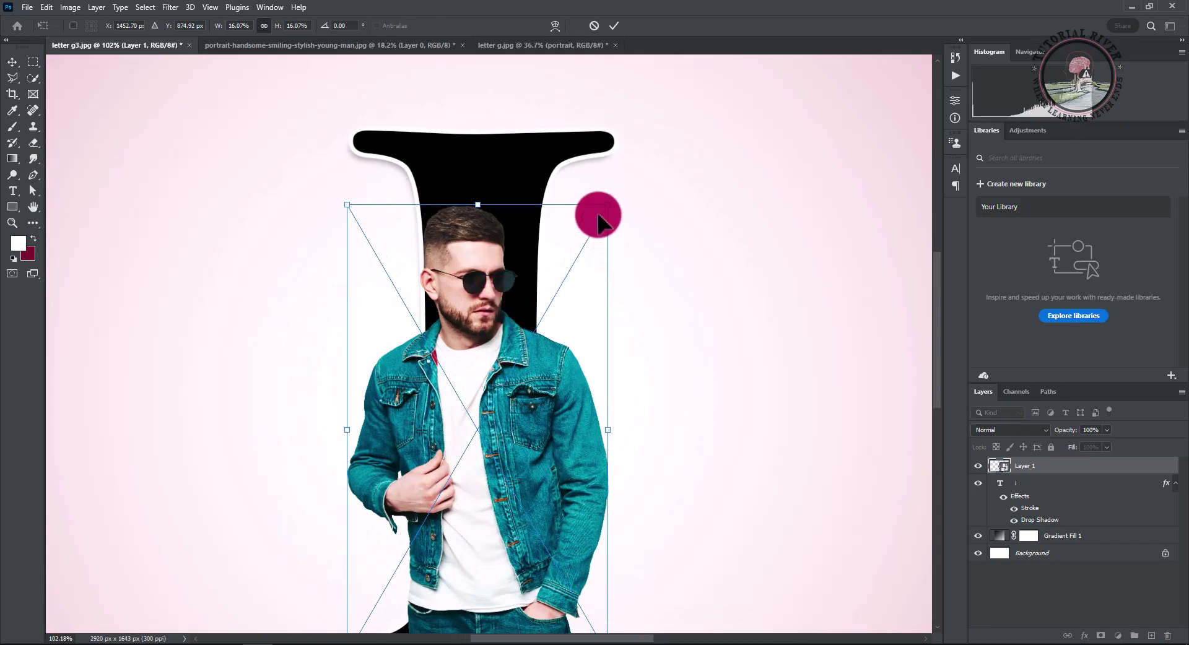
{"action": "mouse_move", "coordinate": [608, 204]}
{"action": "left_mouse_down"}
{"action": "mouse_move", "coordinate": [663, 124]}
{"action": "mouse_move", "coordinate": [640, 136]}
{"action": "left_mouse_up"}
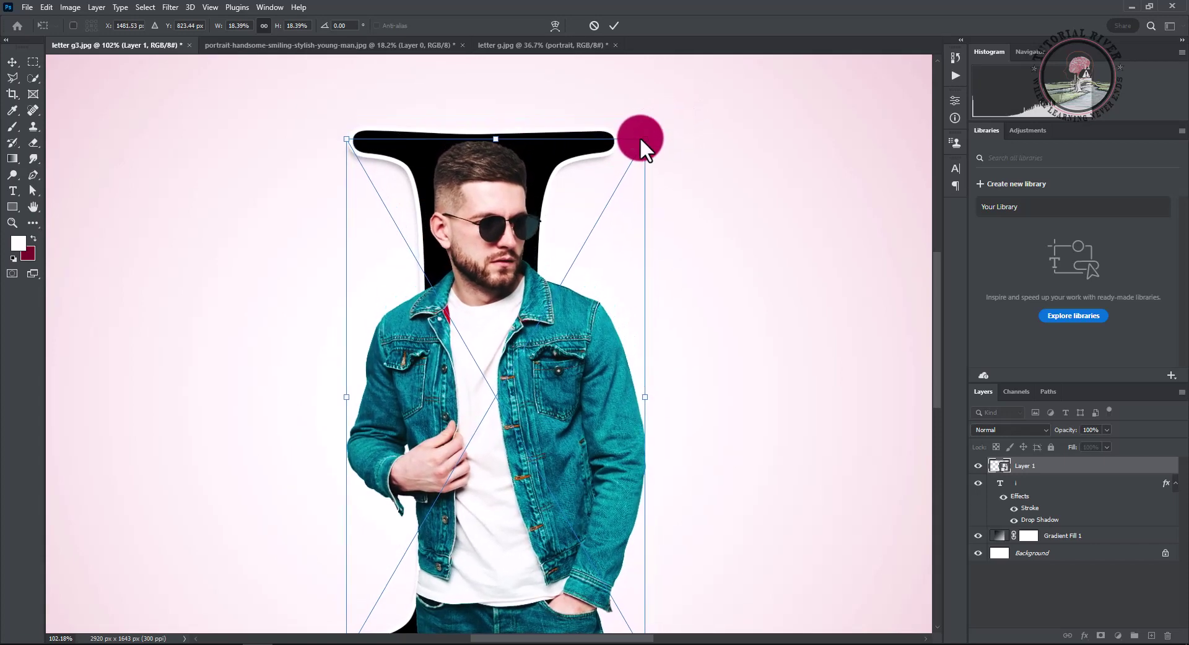
{"action": "key", "text": "Left"}
{"action": "key", "text": "Left"}
{"action": "key", "text": "Left"}
{"action": "key", "text": "Left"}
{"action": "key", "text": "Left"}
{"action": "key", "text": "Left"}
{"action": "key", "text": "Left"}
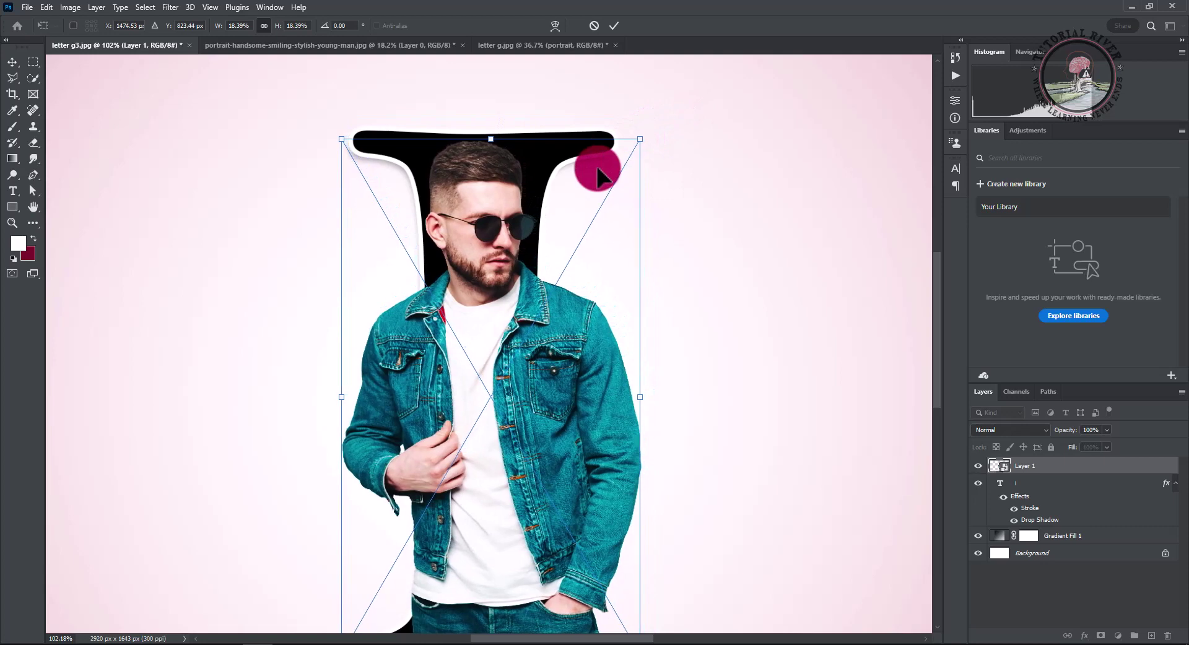
{"action": "key", "text": "Left"}
{"action": "key", "text": "Left"}
{"action": "scroll", "coordinate": [516, 244], "scroll_direction": "down", "scroll_amount": 2}
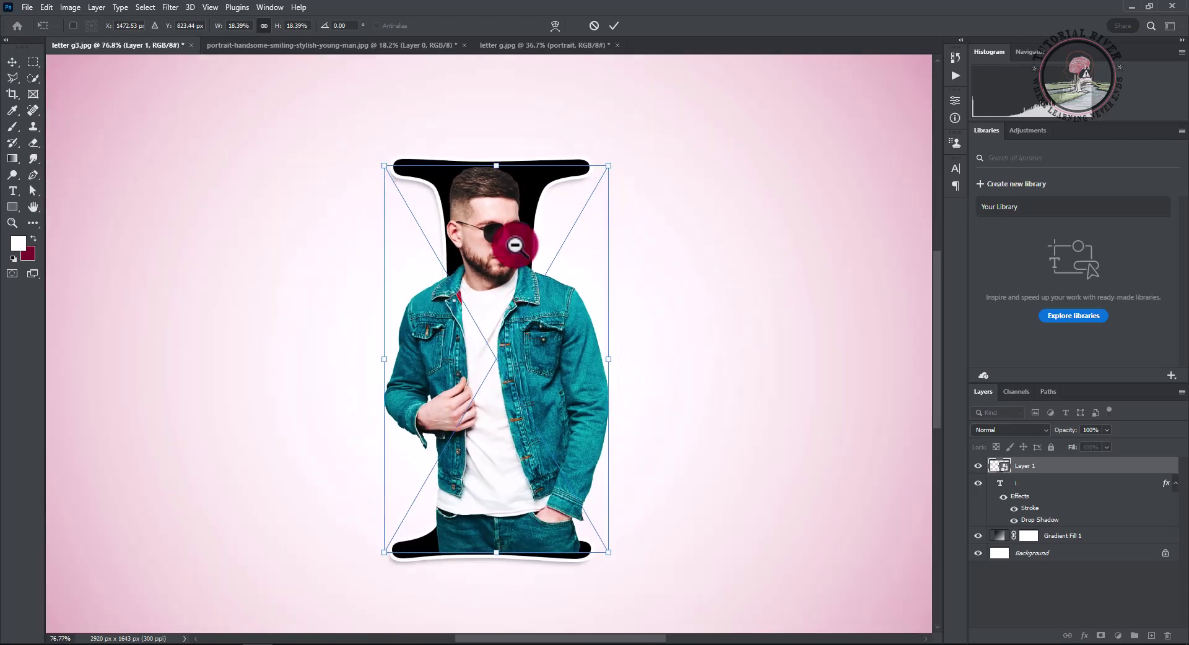
{"action": "scroll", "coordinate": [516, 245], "scroll_direction": "up", "scroll_amount": 1}
{"action": "key", "text": "Down"}
{"action": "key", "text": "Down"}
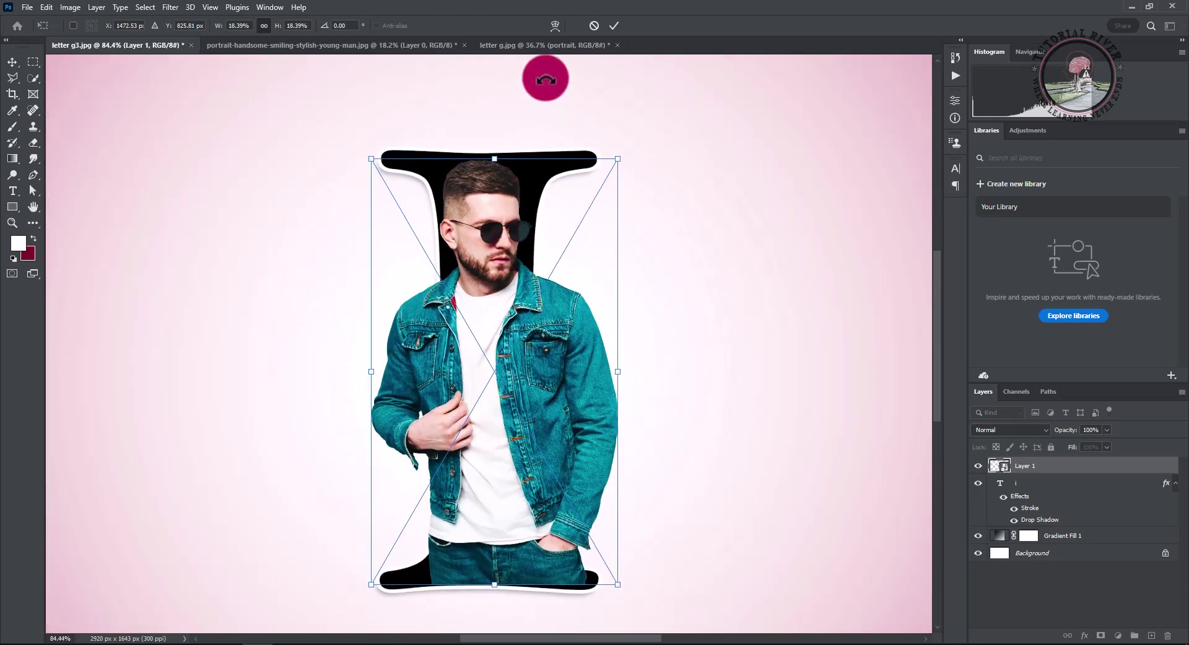
{"action": "left_click", "coordinate": [612, 26]}
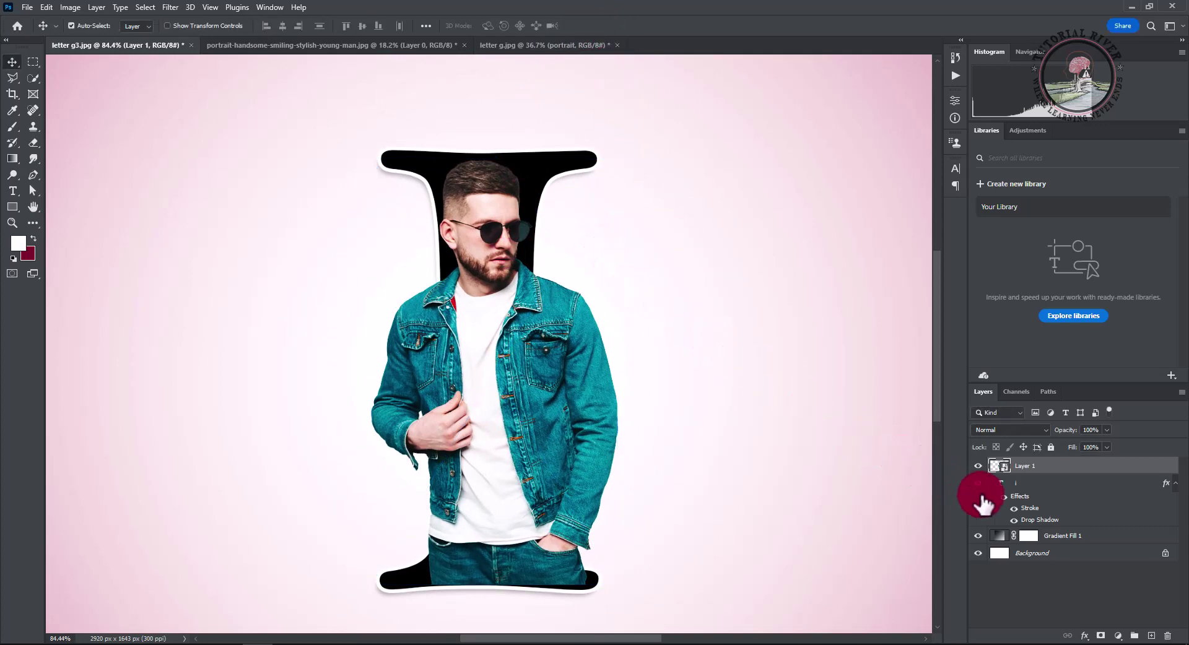
Clip Layer 1 into the letter I and duplicate it as Layer 1 copy
{"action": "right_click", "coordinate": [1058, 470]}
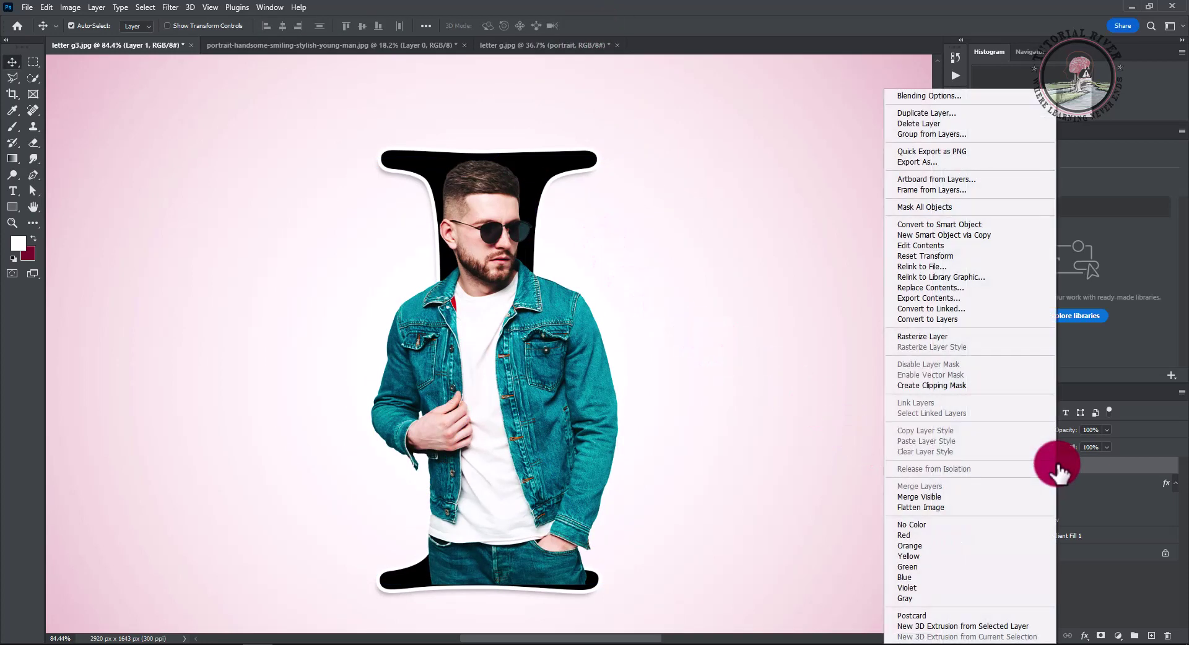
{"action": "left_click", "coordinate": [965, 385]}
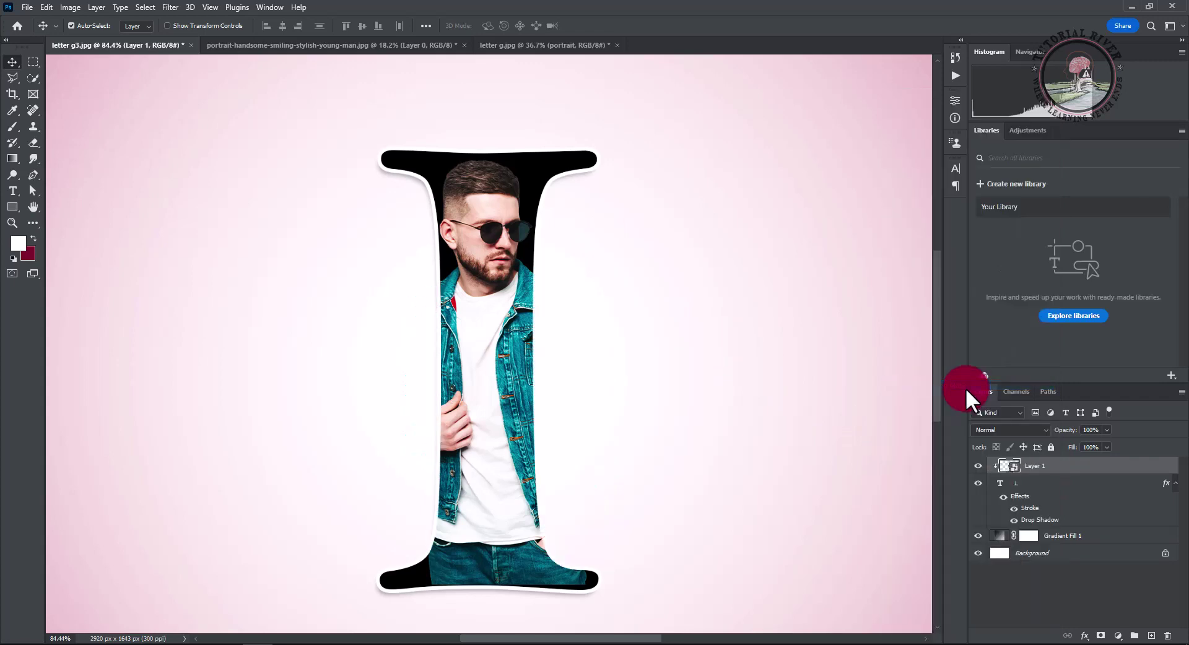
{"action": "key", "text": "ctrl+j"}
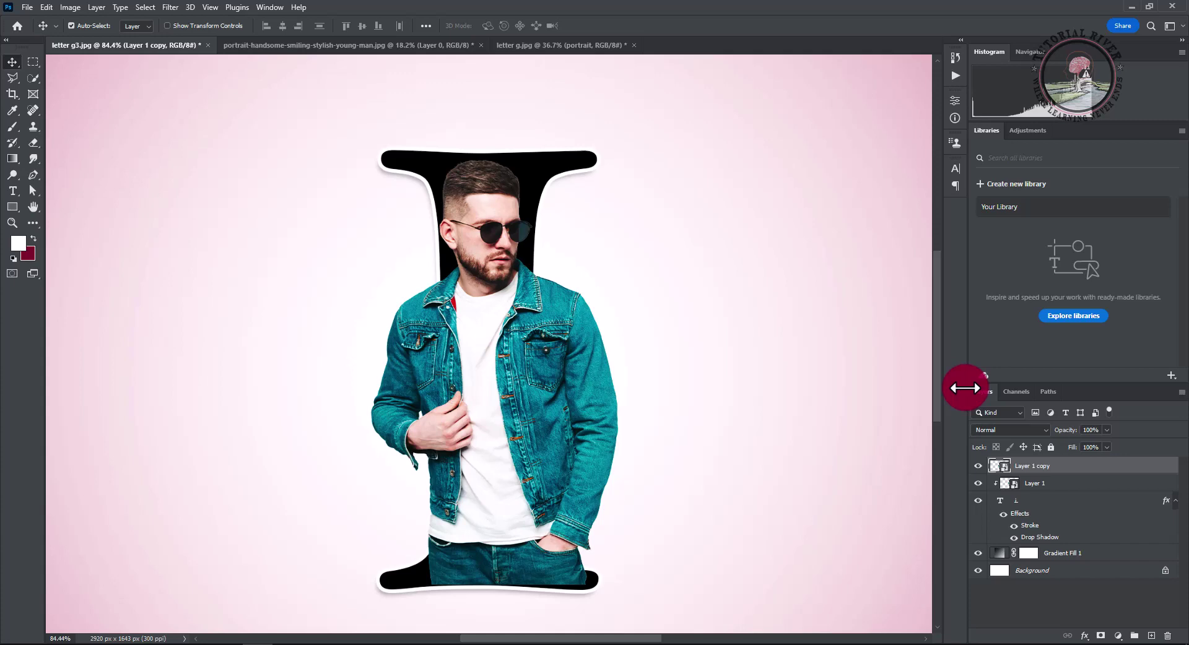
Quick-select the man's jacket from the collar down to the forearm cuff on Layer 1 copy
{"action": "left_click", "coordinate": [36, 79]}
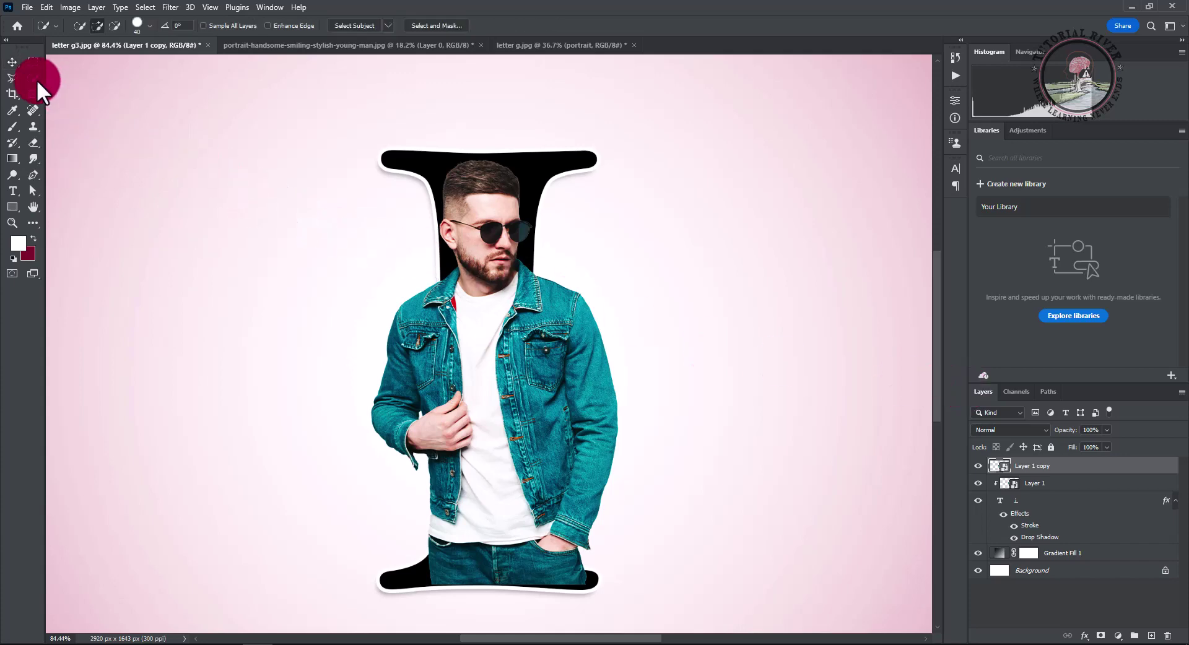
{"action": "scroll", "coordinate": [393, 332], "scroll_direction": "up", "scroll_amount": 3}
{"action": "mouse_move", "coordinate": [397, 328]}
{"action": "left_mouse_down"}
{"action": "mouse_move", "coordinate": [452, 279]}
{"action": "mouse_move", "coordinate": [421, 473]}
{"action": "left_mouse_up"}
{"action": "scroll", "coordinate": [422, 473], "scroll_direction": "down", "scroll_amount": 1}
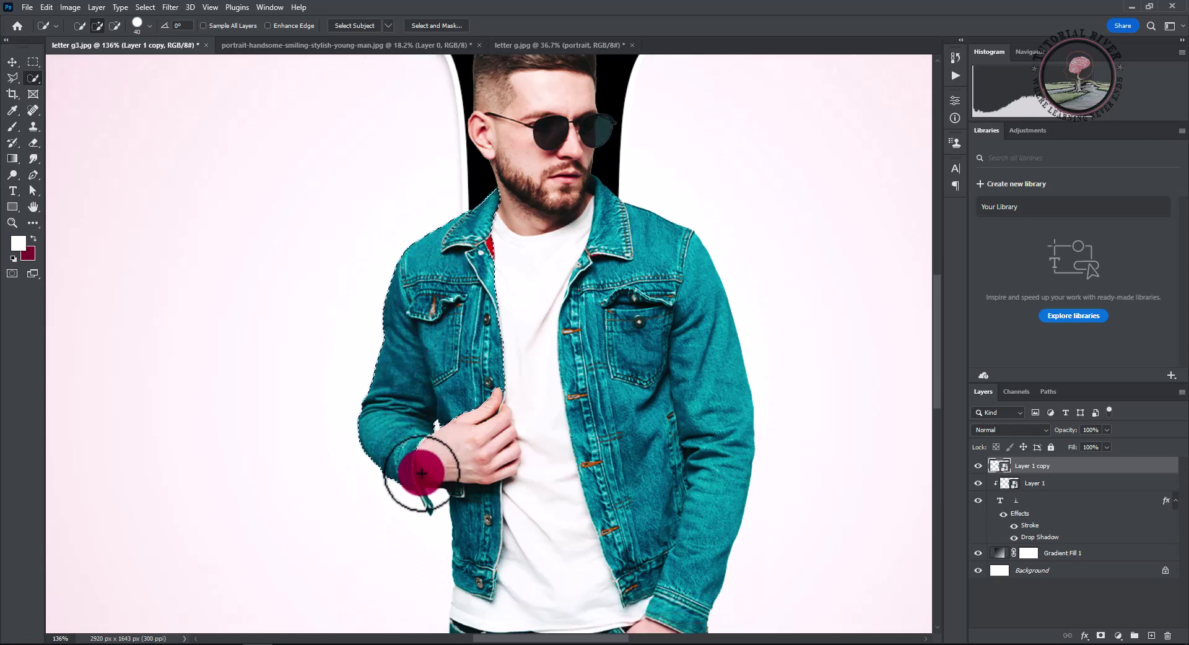
{"action": "scroll", "coordinate": [421, 473], "scroll_direction": "up", "scroll_amount": 1}
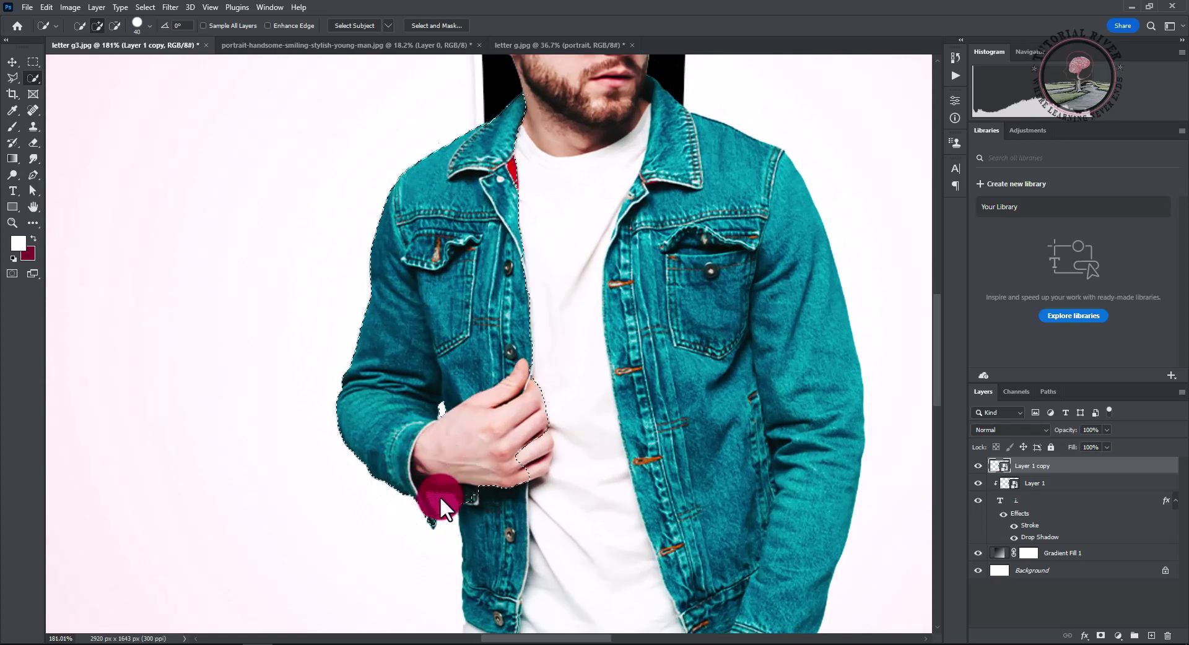
{"action": "left_click_drag", "start_coordinate": [440, 509], "coordinate": [484, 521]}
{"action": "scroll", "coordinate": [483, 521], "scroll_direction": "down", "scroll_amount": 1}
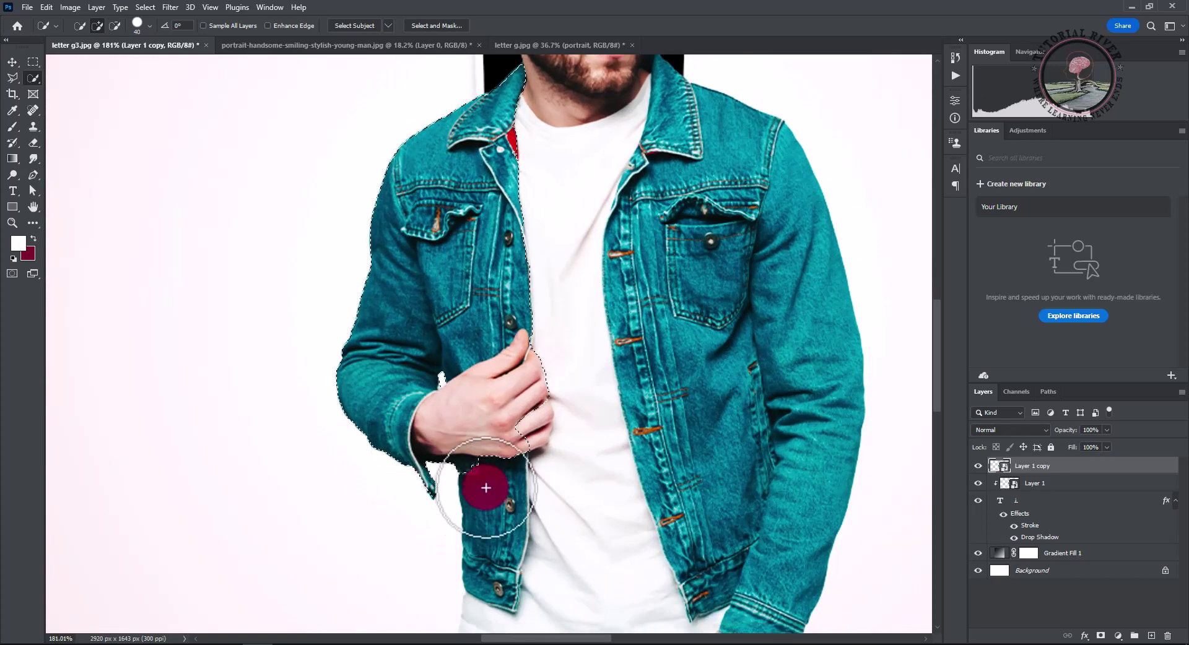
{"action": "scroll", "coordinate": [487, 488], "scroll_direction": "down", "scroll_amount": 1}
{"action": "scroll", "coordinate": [485, 485], "scroll_direction": "down", "scroll_amount": 1}
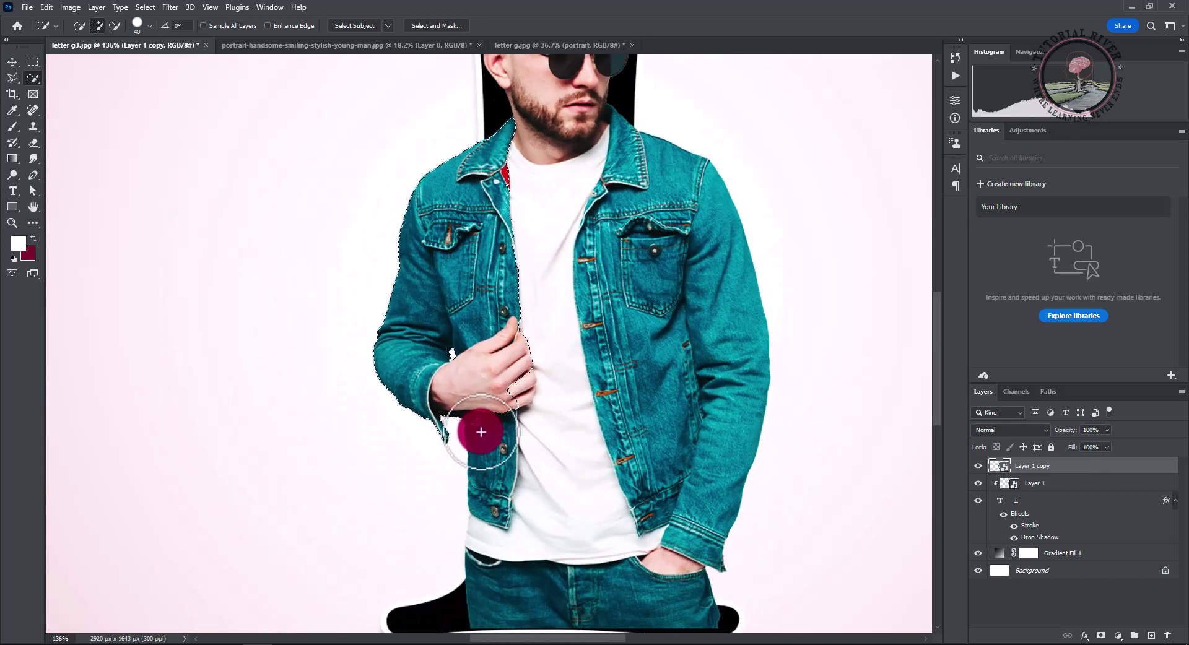
{"action": "left_click", "coordinate": [481, 523]}
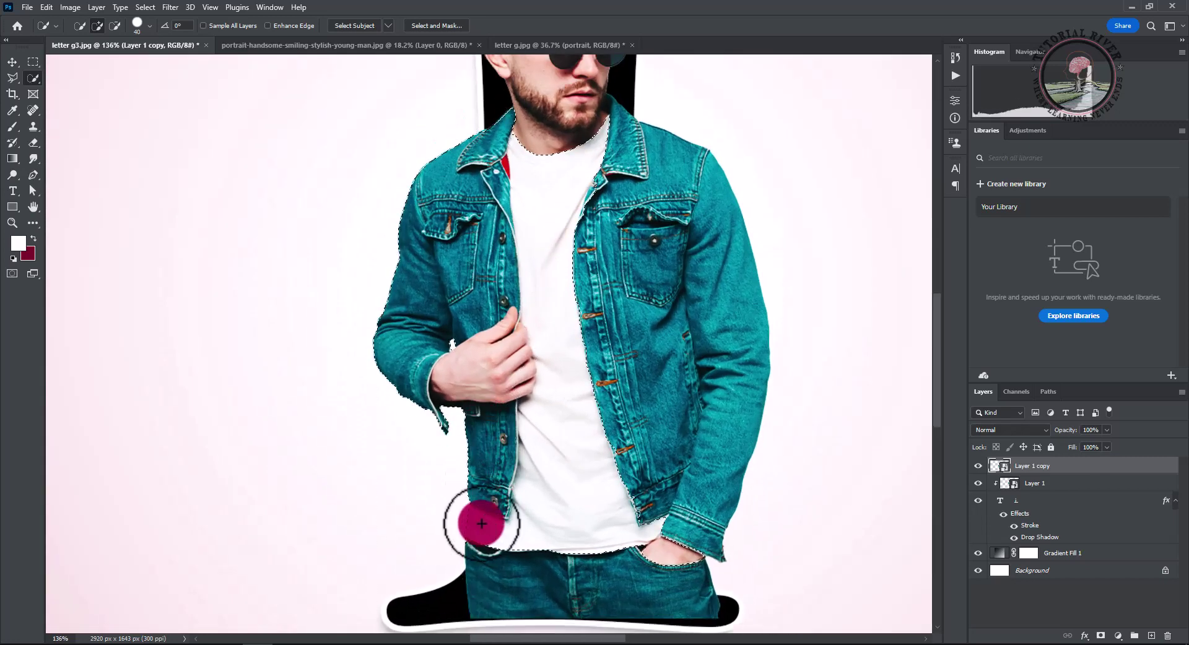
Extend the selection over the lower jacket and mask Layer 1 copy to it
{"action": "scroll", "coordinate": [480, 522], "scroll_direction": "down", "scroll_amount": 1}
{"action": "mouse_move", "coordinate": [465, 523]}
{"action": "left_mouse_down"}
{"action": "mouse_move", "coordinate": [685, 577]}
{"action": "mouse_move", "coordinate": [679, 544]}
{"action": "mouse_move", "coordinate": [615, 496]}
{"action": "mouse_move", "coordinate": [544, 597]}
{"action": "mouse_move", "coordinate": [597, 596]}
{"action": "left_mouse_up"}
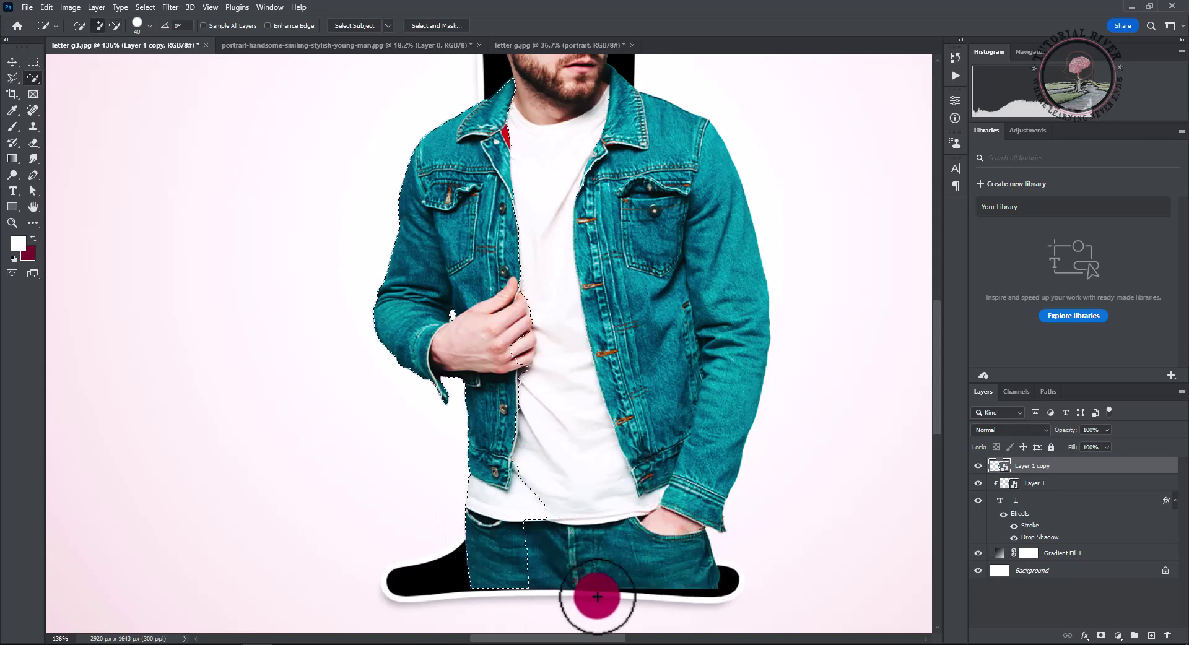
{"action": "scroll", "coordinate": [575, 493], "scroll_direction": "up", "scroll_amount": 2}
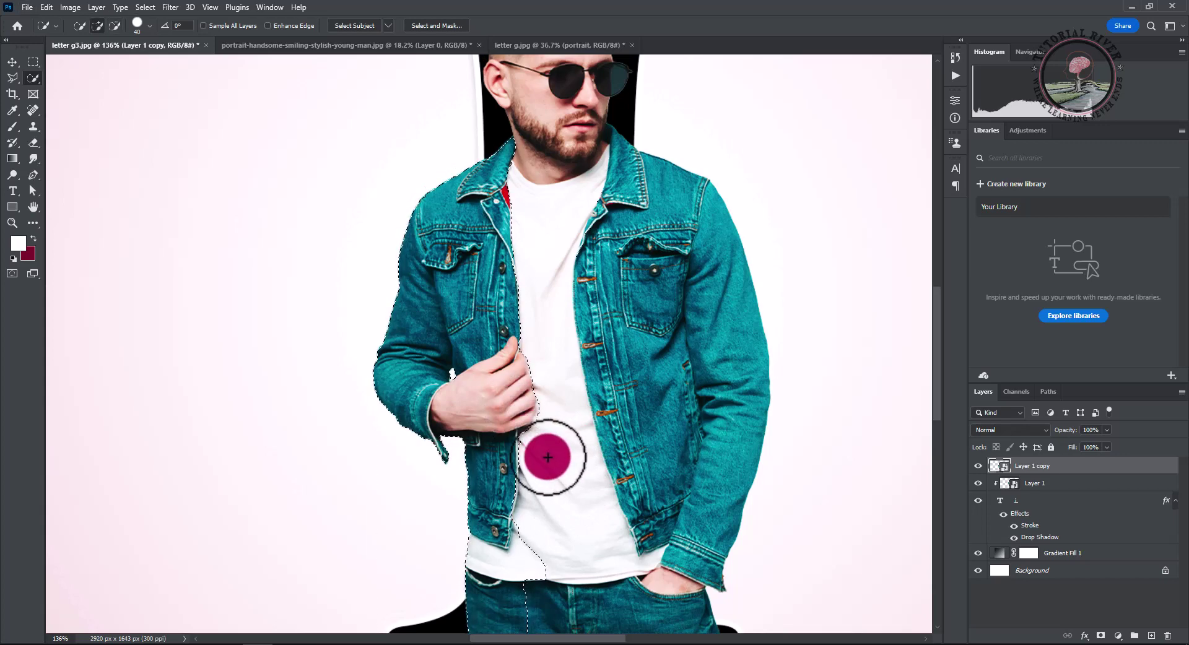
{"action": "scroll", "coordinate": [544, 458], "scroll_direction": "down", "scroll_amount": 5}
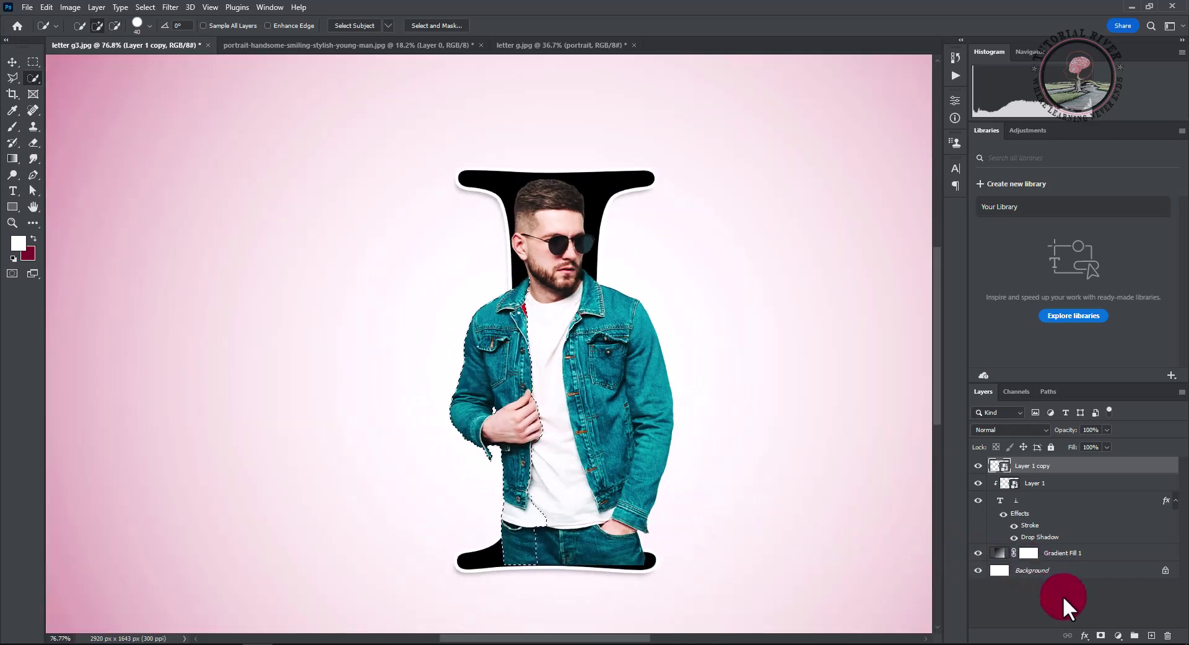
{"action": "left_click", "coordinate": [1100, 636]}
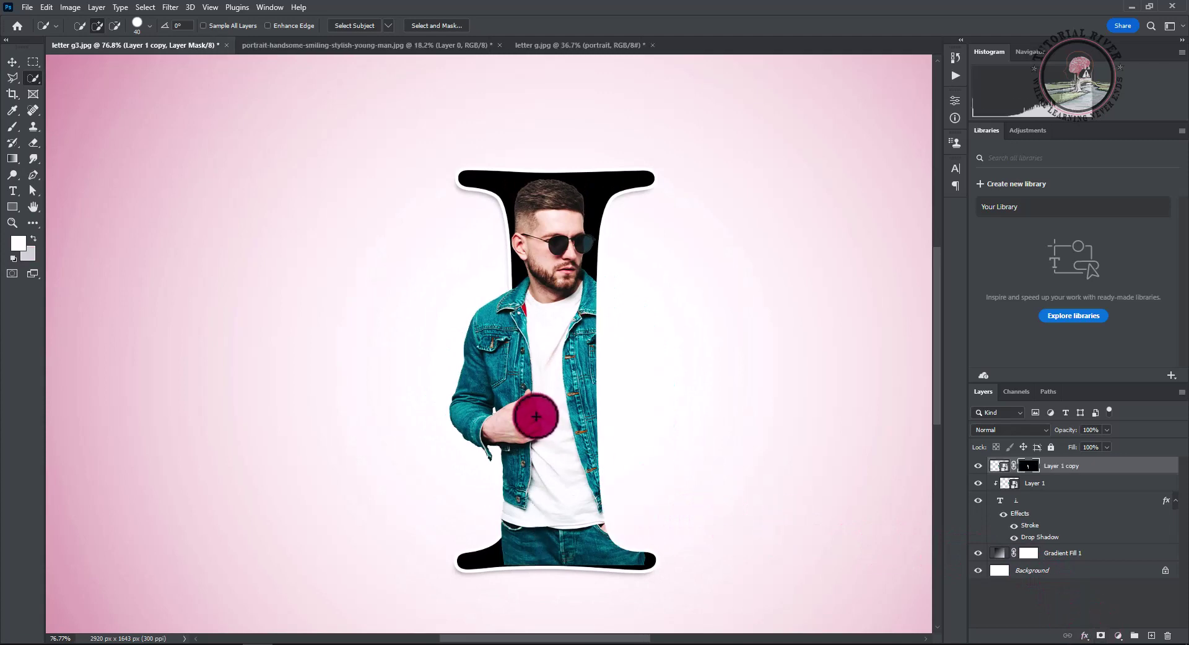
{"action": "scroll", "coordinate": [536, 416], "scroll_direction": "down", "scroll_amount": 3}
{"action": "scroll", "coordinate": [536, 416], "scroll_direction": "down", "scroll_amount": 1}
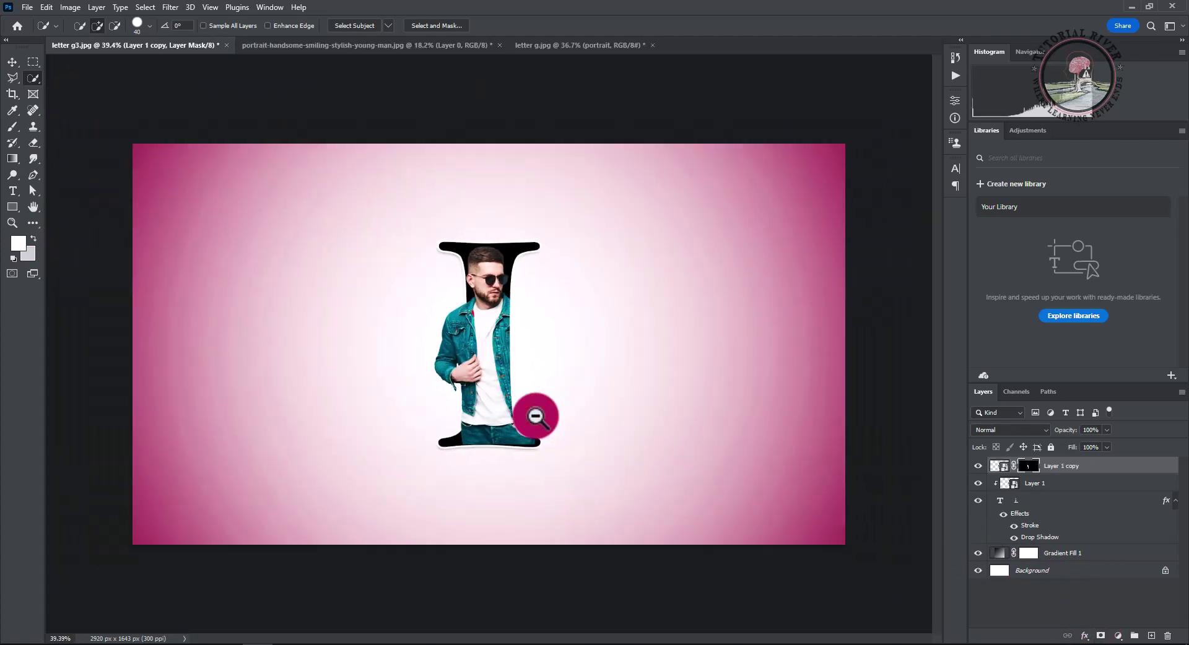
{"action": "scroll", "coordinate": [523, 393], "scroll_direction": "up", "scroll_amount": 1}
{"action": "scroll", "coordinate": [523, 395], "scroll_direction": "up", "scroll_amount": 1}
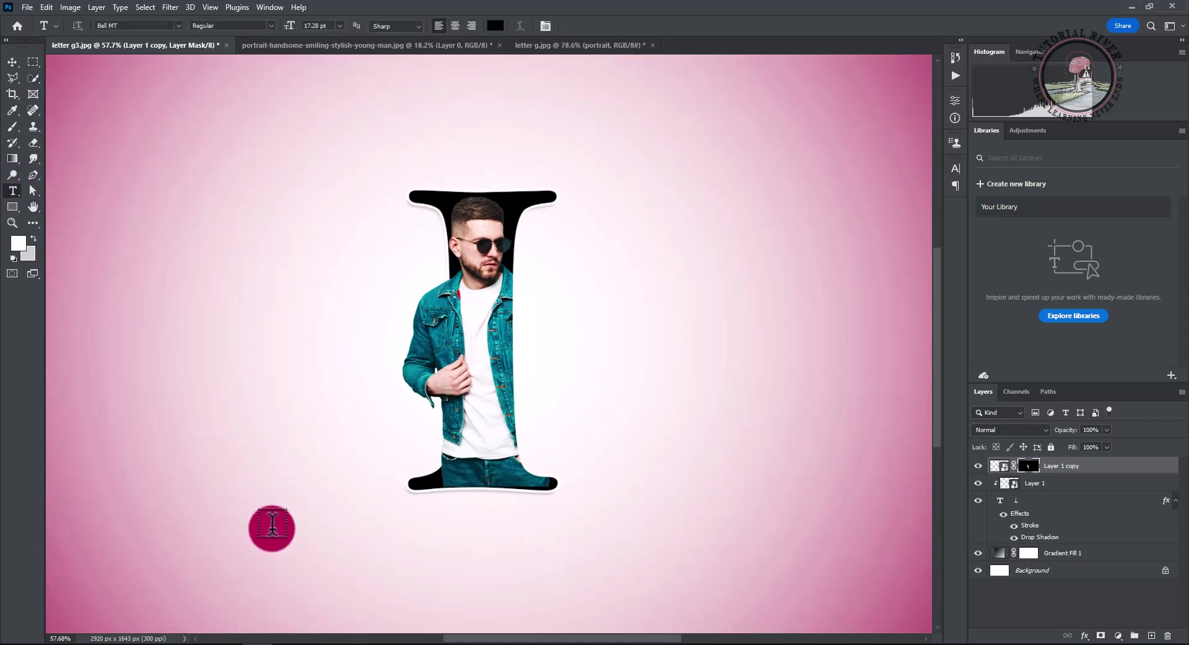
Type 'PORTRAIT' below the letter I and centre it horizontally
{"action": "left_click", "coordinate": [288, 550]}
{"action": "type", "text": "PORTRAIT"}
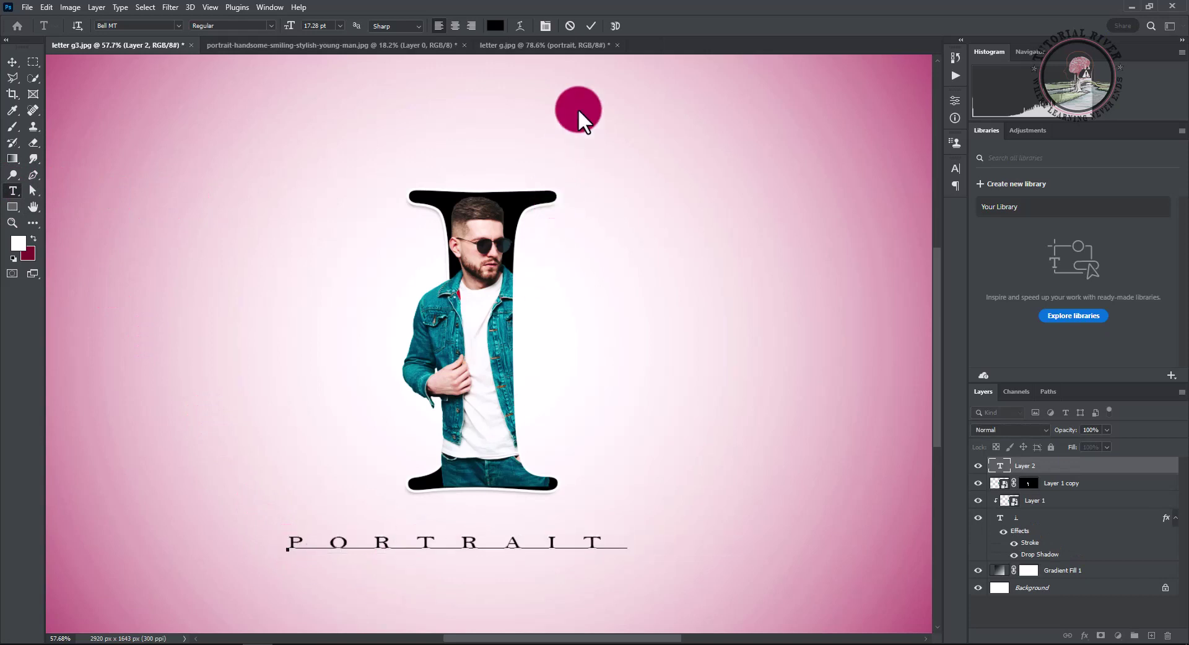
{"action": "left_click", "coordinate": [588, 24]}
{"action": "key", "text": "ctrl+t"}
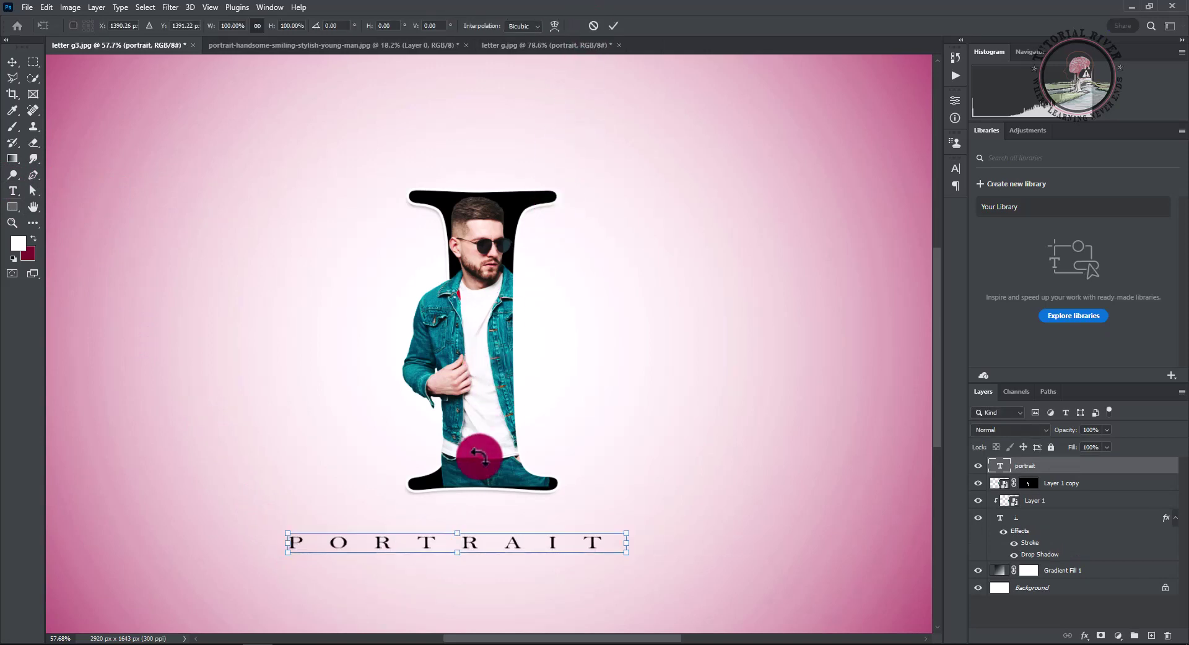
{"action": "scroll", "coordinate": [471, 452], "scroll_direction": "down", "scroll_amount": 2}
{"action": "left_click_drag", "start_coordinate": [511, 494], "coordinate": [530, 489]}
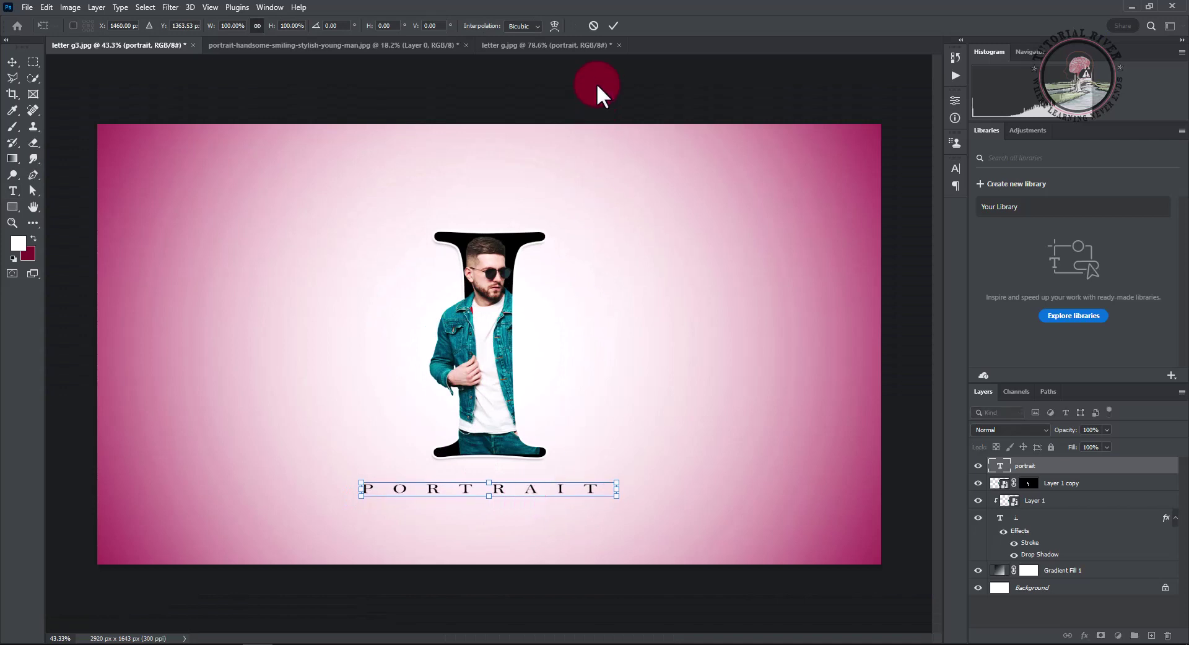
{"action": "left_click", "coordinate": [612, 27]}
Duplicate the PORTRAIT text and move the copy above the letter I
{"action": "key", "text": "t"}
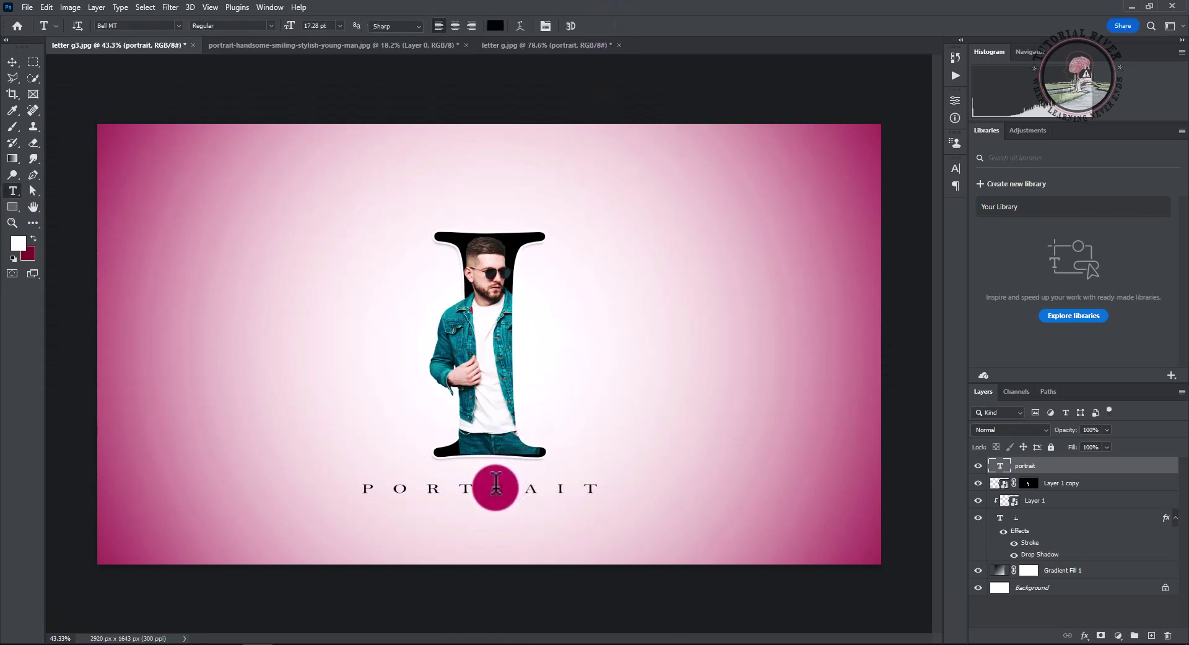
{"action": "key", "text": "ctrl+j"}
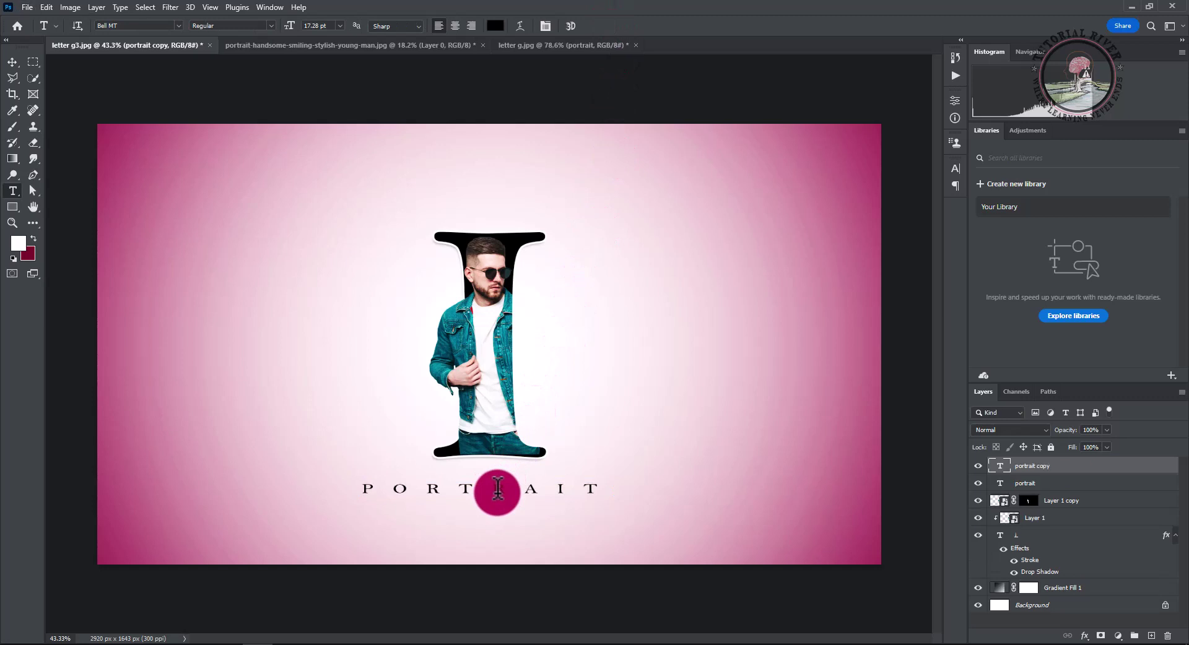
{"action": "key", "text": "ctrl+t"}
{"action": "left_click_drag", "start_coordinate": [501, 498], "coordinate": [502, 218]}
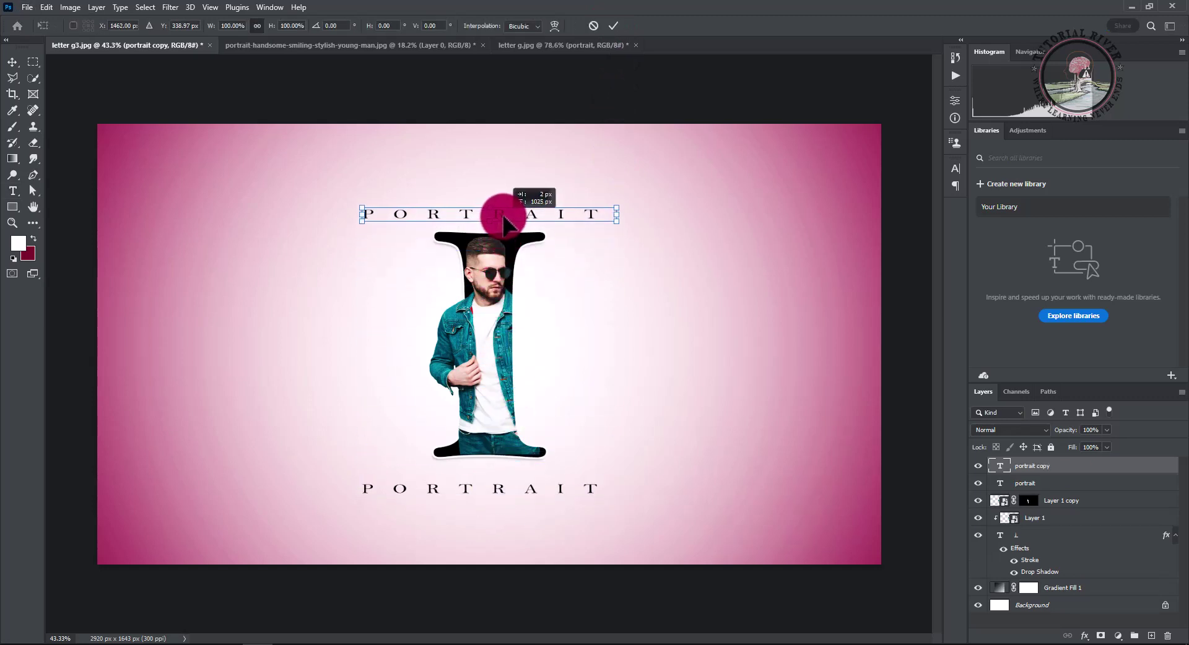
Confirm the copy's position above the I and retype its text as 'LETTER'
{"action": "left_click", "coordinate": [611, 26]}
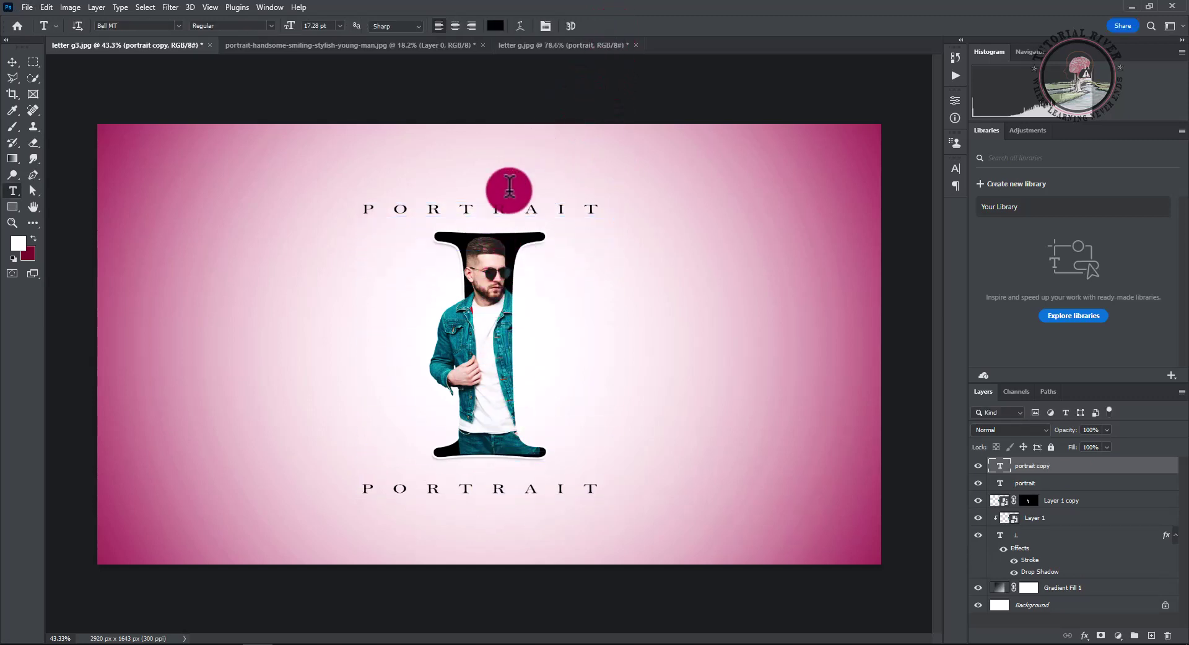
{"action": "double_click", "coordinate": [498, 210]}
{"action": "type", "text": "LETTER"}
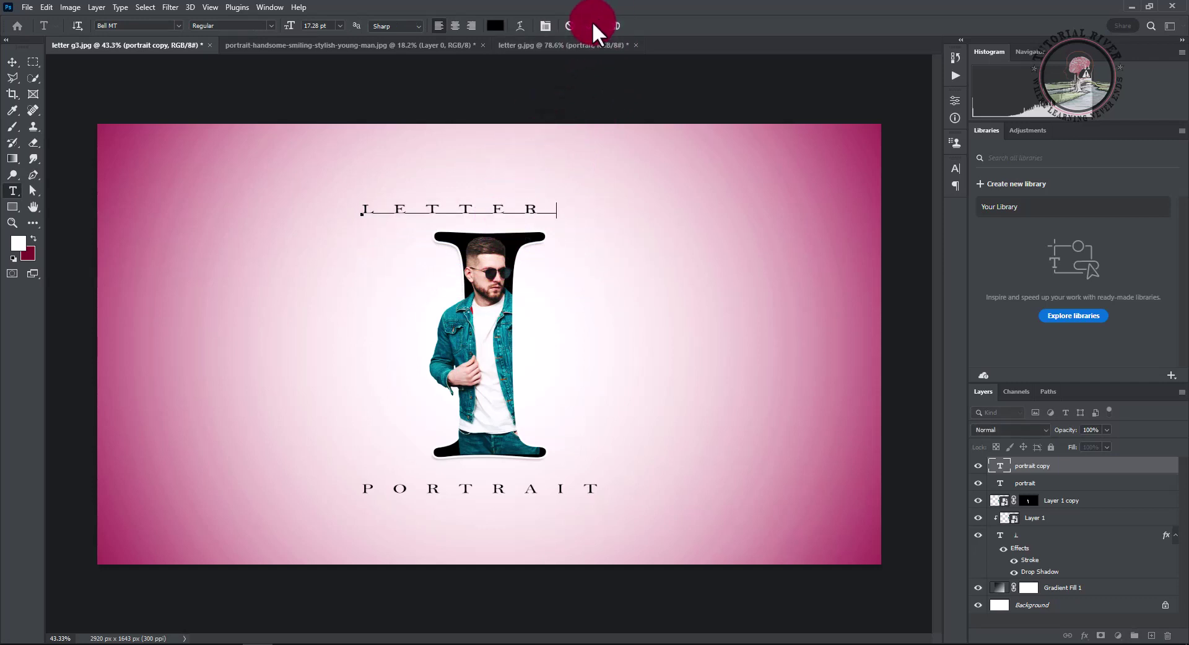
{"action": "left_click", "coordinate": [591, 26]}
Centre the LETTER text horizontally above the letter I
{"action": "key", "text": "ctrl+t"}
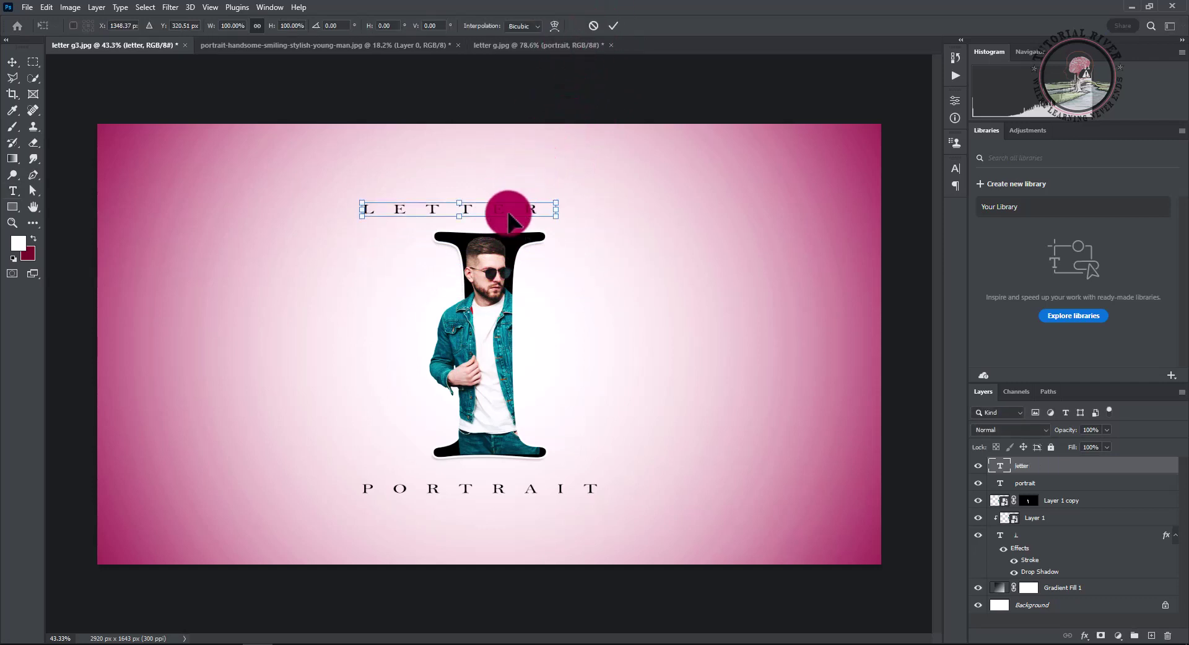
{"action": "mouse_move", "coordinate": [507, 214]}
{"action": "left_mouse_down"}
{"action": "mouse_move", "coordinate": [548, 218]}
{"action": "mouse_move", "coordinate": [539, 214]}
{"action": "left_mouse_up"}
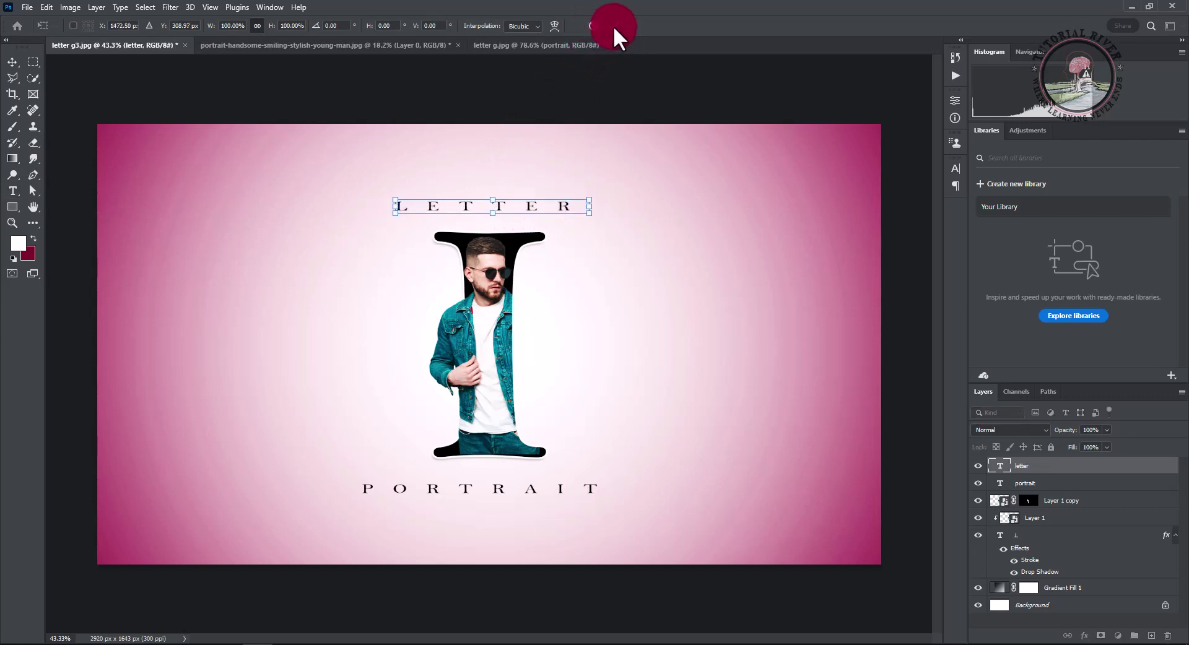
{"action": "left_click", "coordinate": [613, 26]}
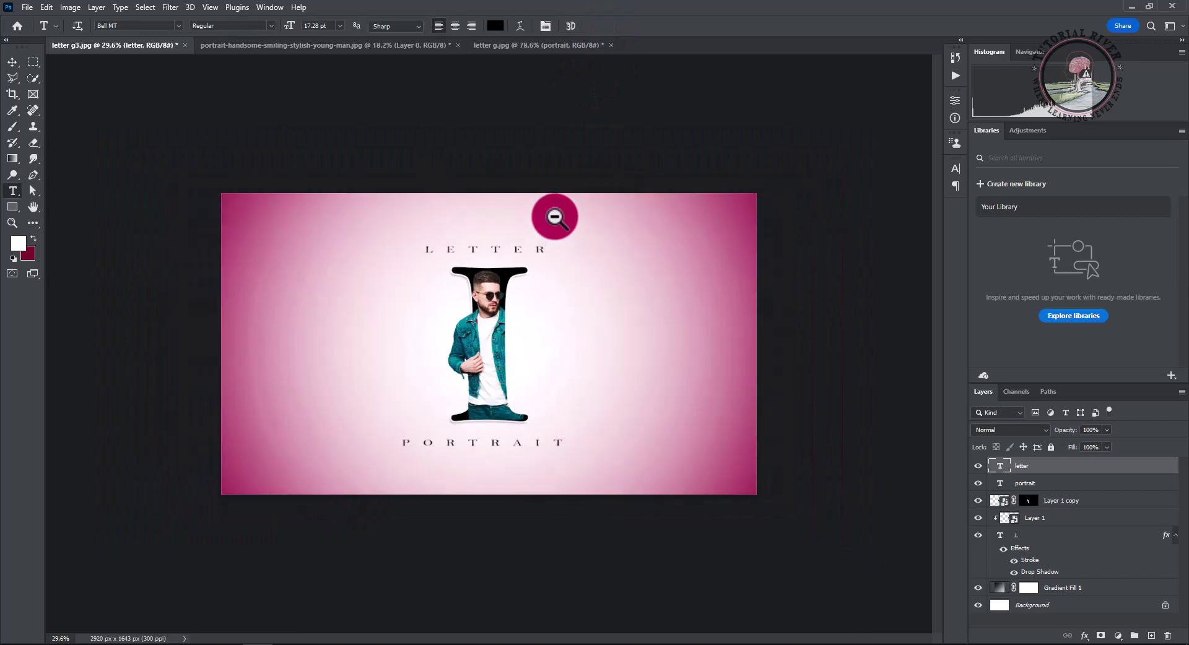
{"action": "scroll", "coordinate": [555, 221], "scroll_direction": "up", "scroll_amount": 1}
{"action": "scroll", "coordinate": [561, 209], "scroll_direction": "up", "scroll_amount": 1}
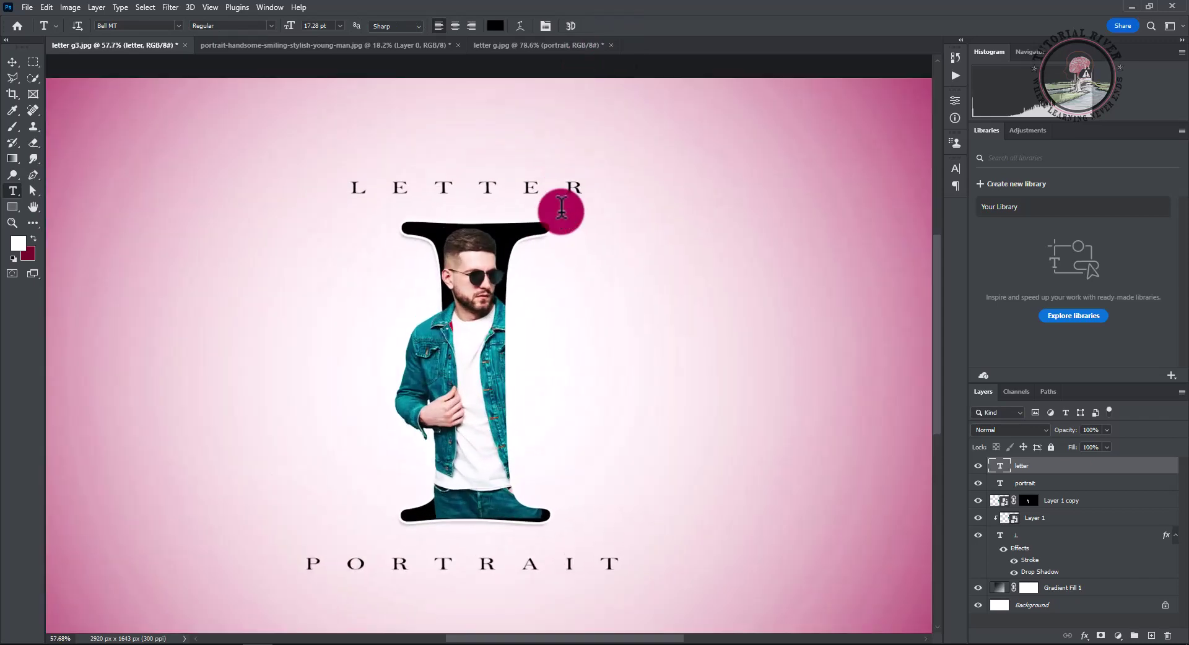